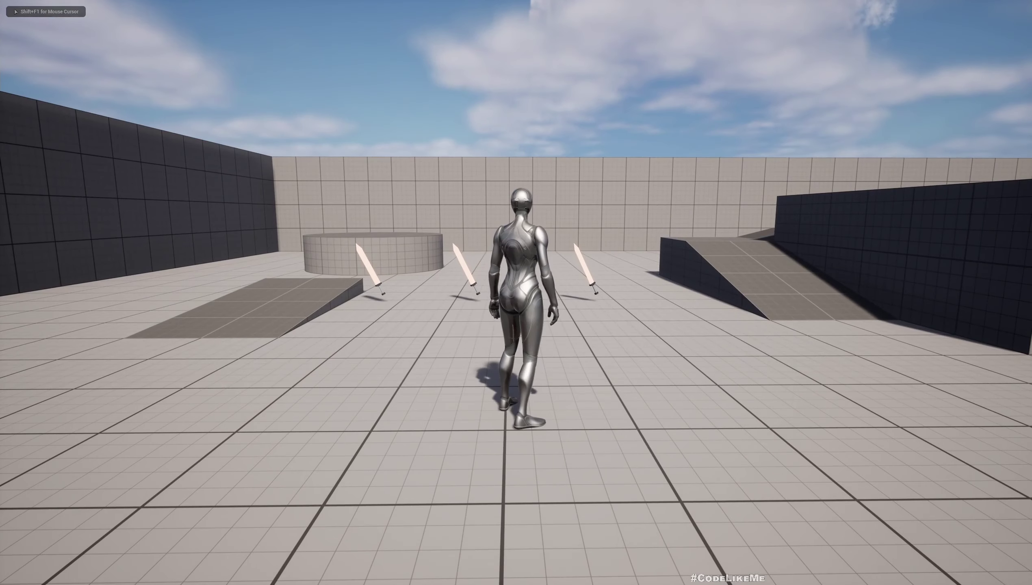
- Walk the character forward into the middle sword pickup to collect it
key(a)
key(w)
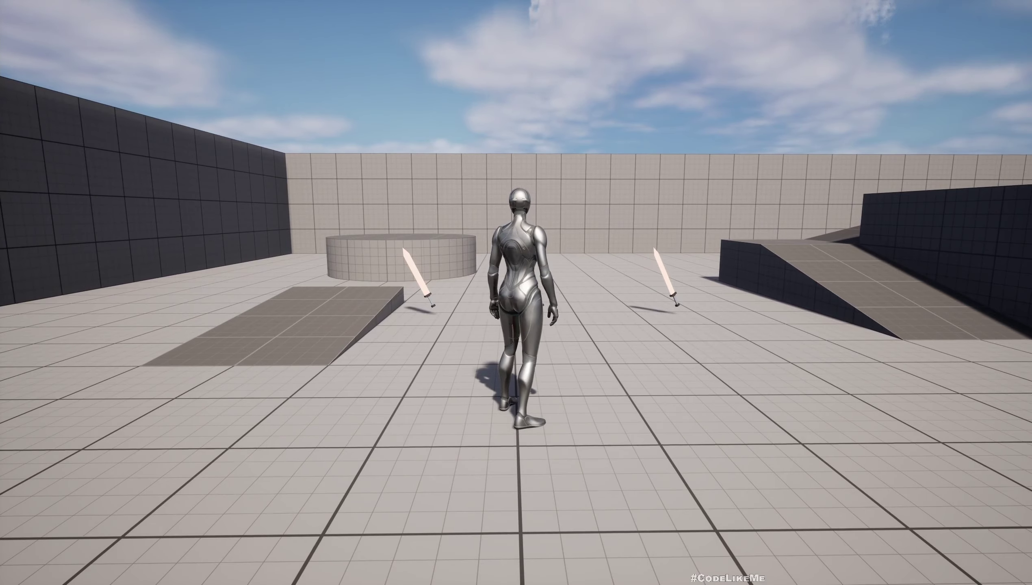
key(w)
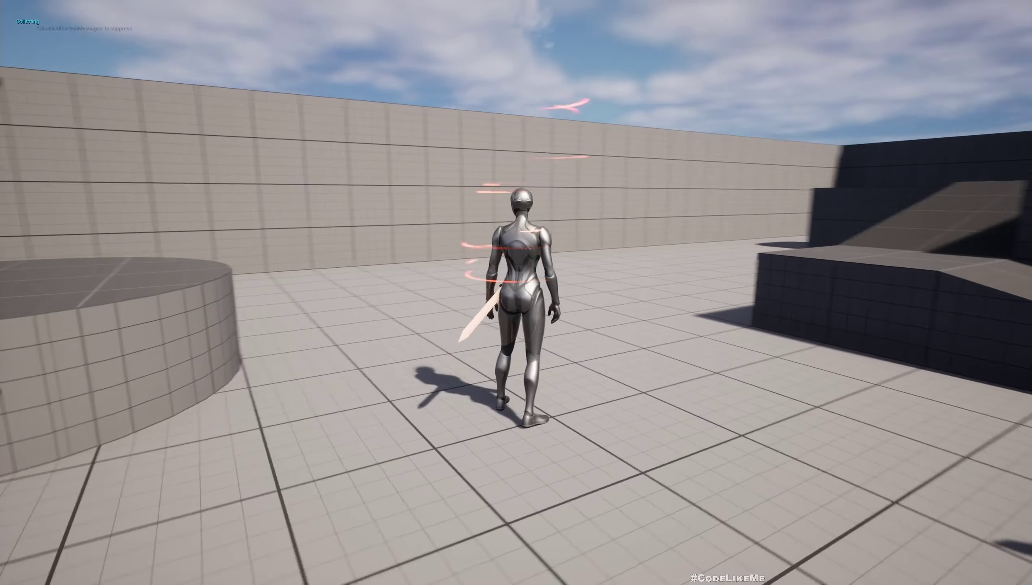
- Test drawing the collected sword, moving around with it in hand, and sheathing it again
key(1)
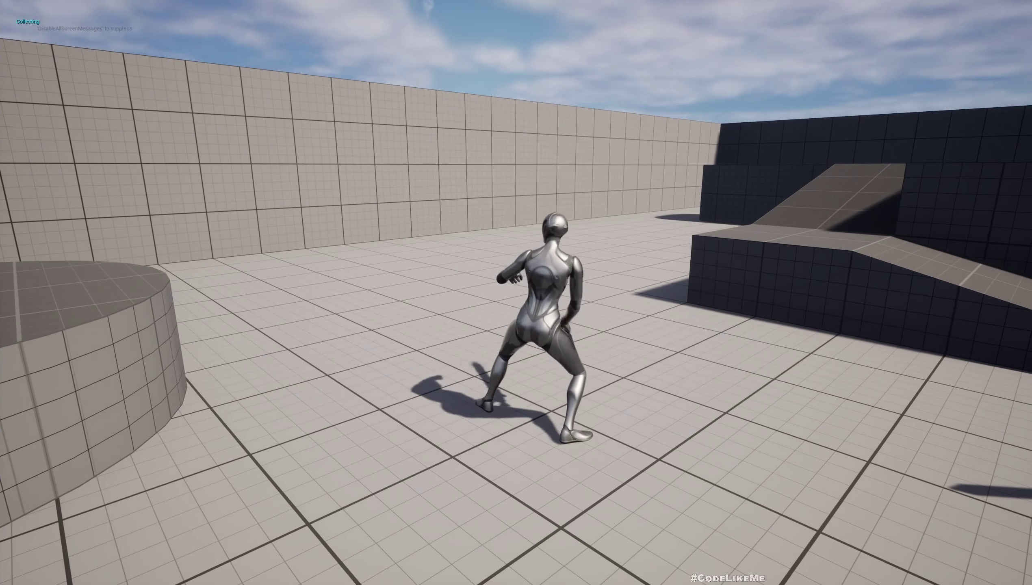
key(w)
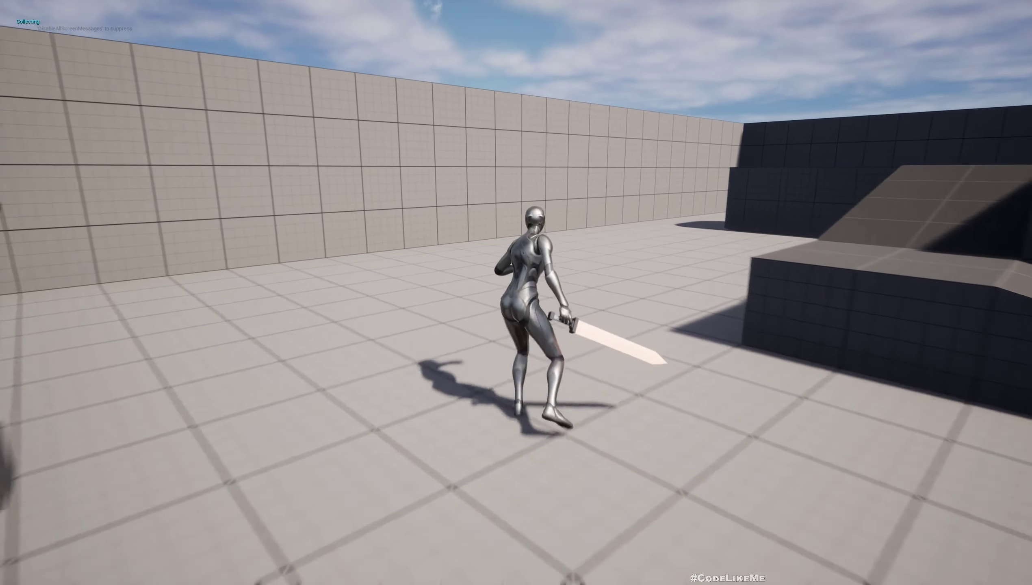
key(w)
key(d)
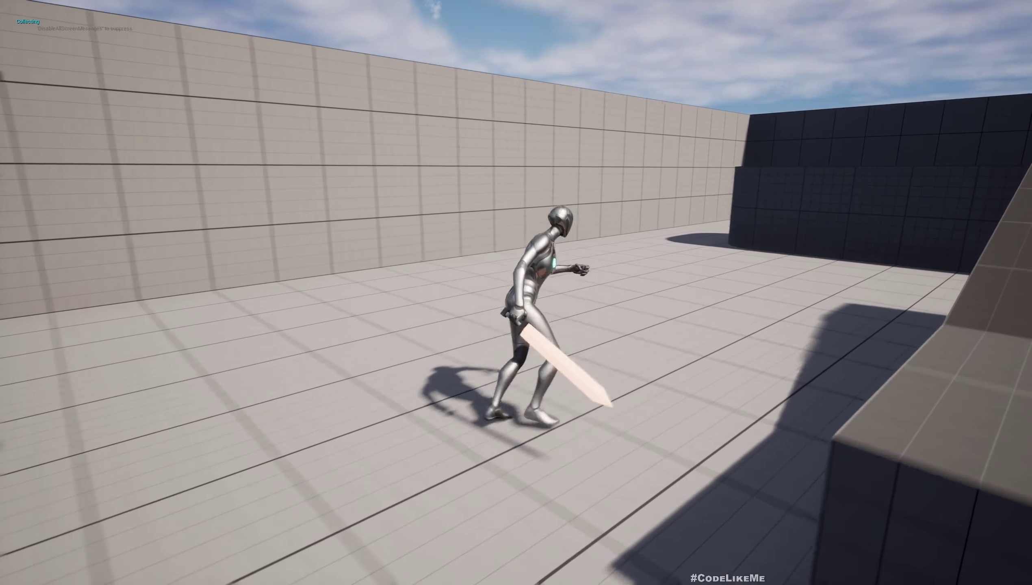
key(w)
key(1)
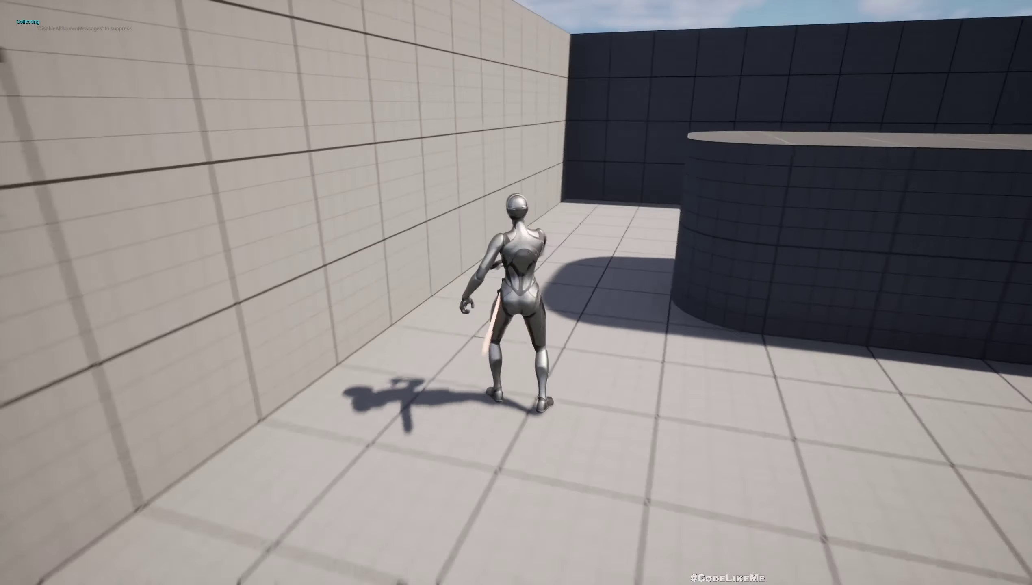
- Run along the wall toward the blue boxes and test drawing and sheathing the sword once more
key(w)
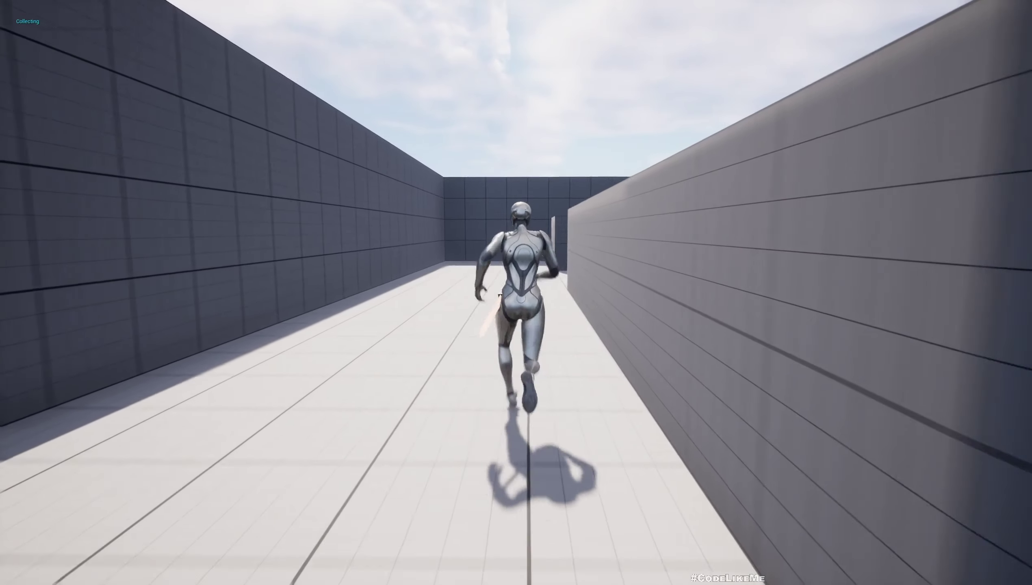
key(1)
key(w)
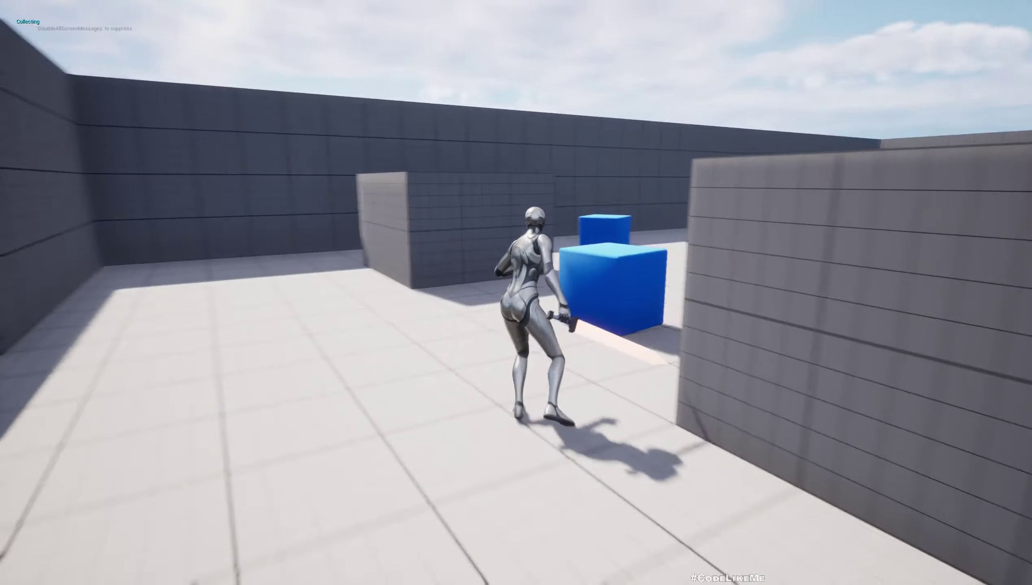
key(d)
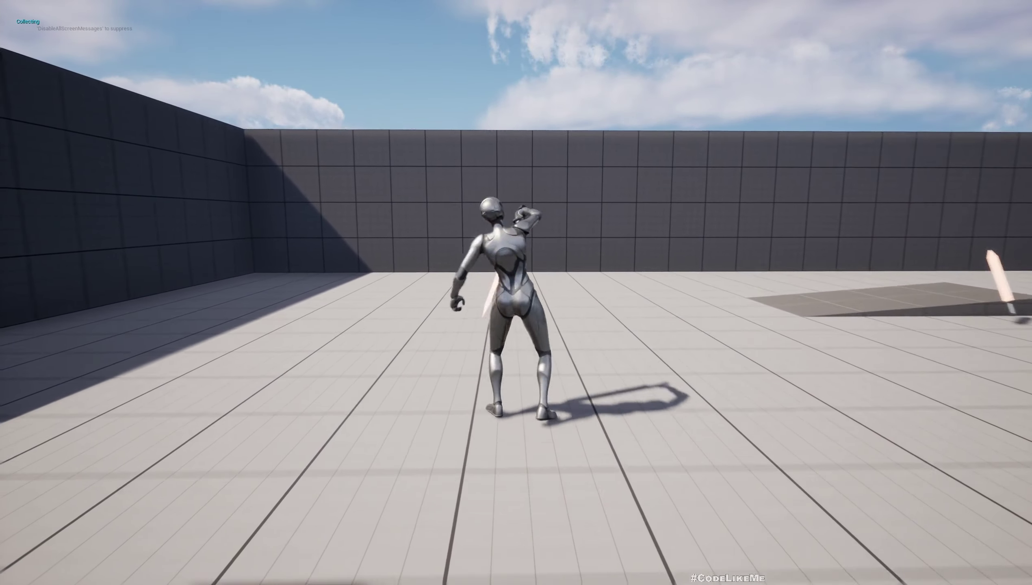
- Run the character around the level with the sword sheathed, then leave full screen and stop the play test
key(w)
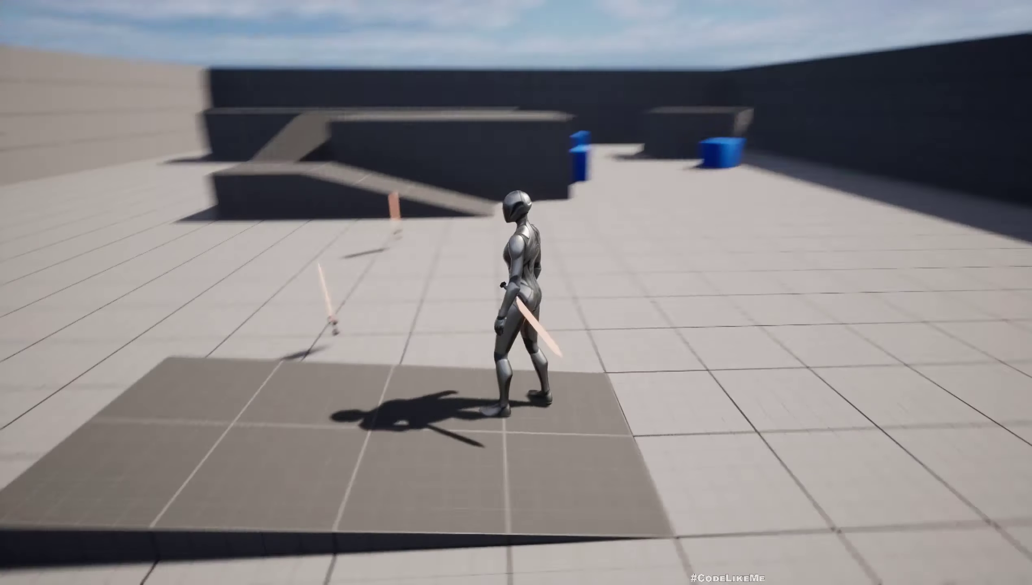
key(d)
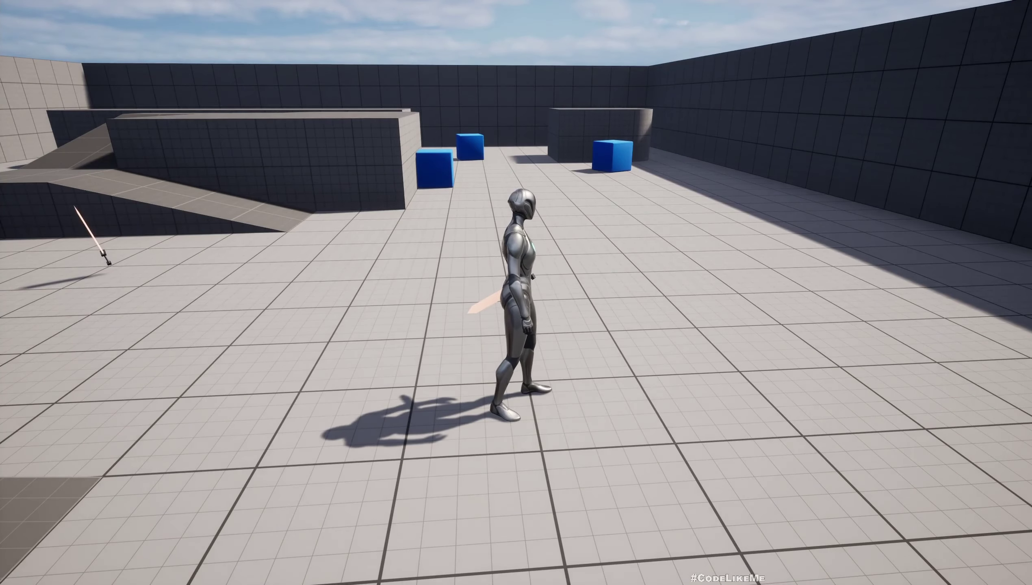
key(w)
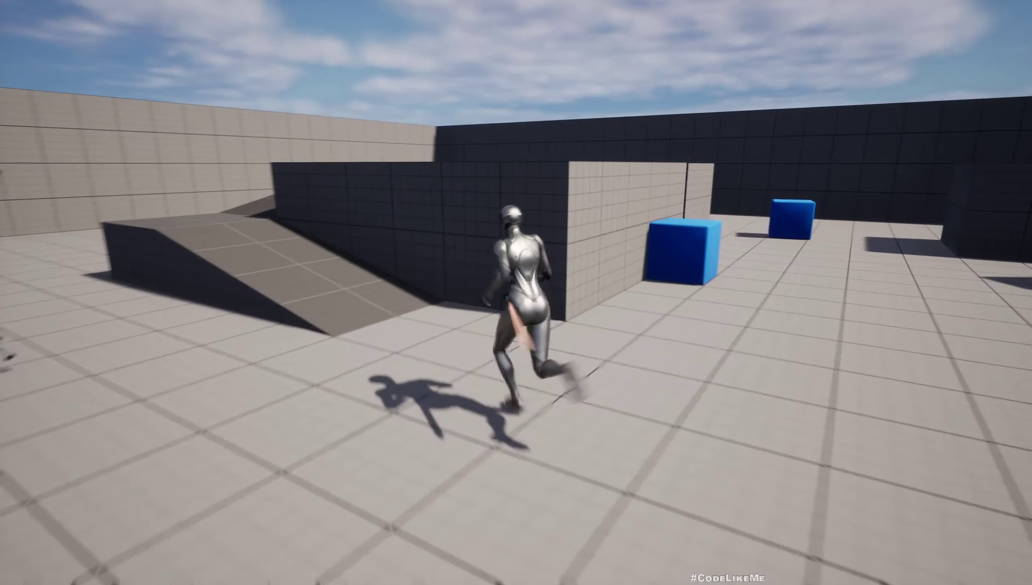
key(w)
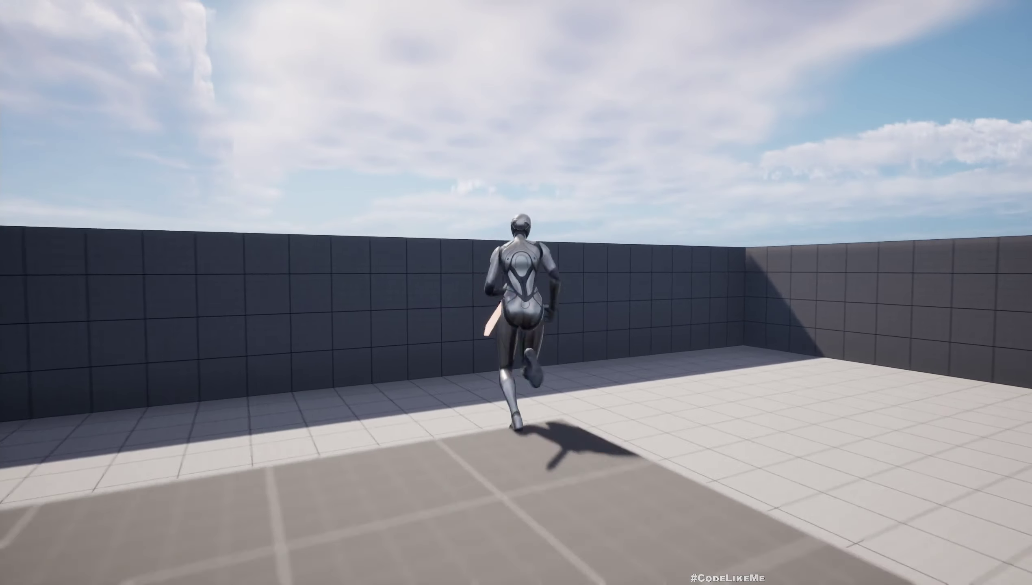
key(F11)
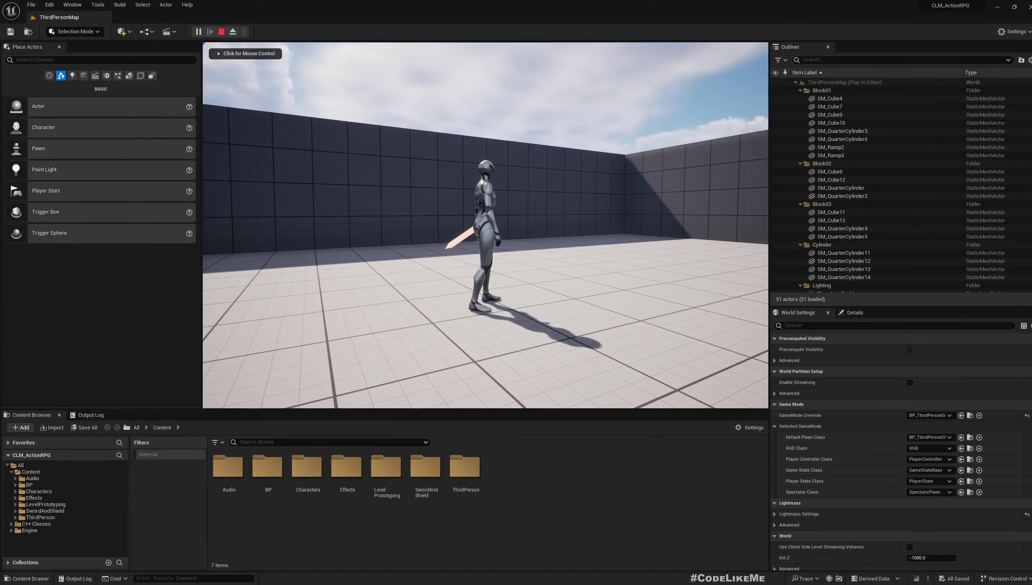
key(Escape)
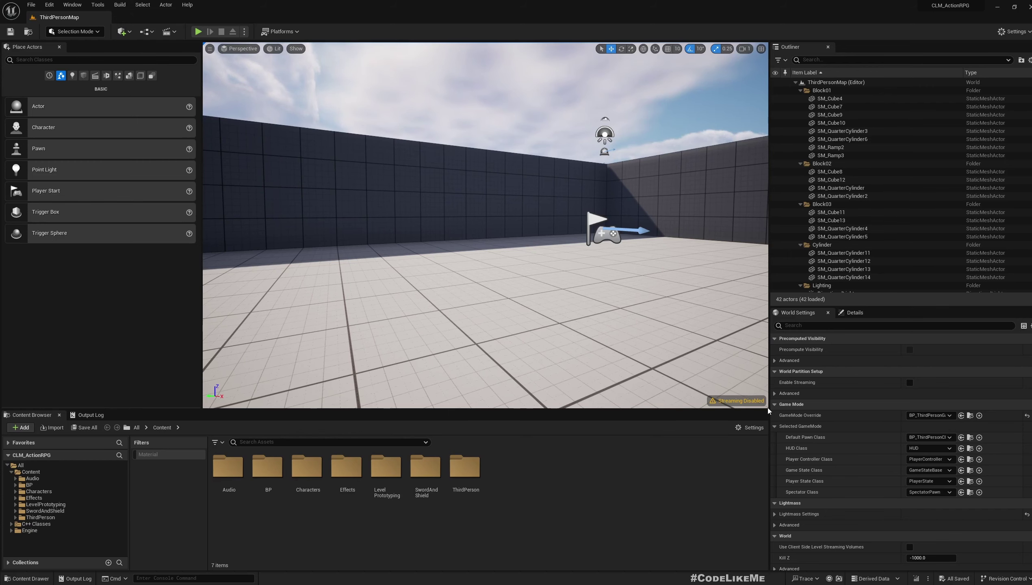
right_drag(528, 321, 421, 352)
key(s)
right_drag(459, 320, 527, 321)
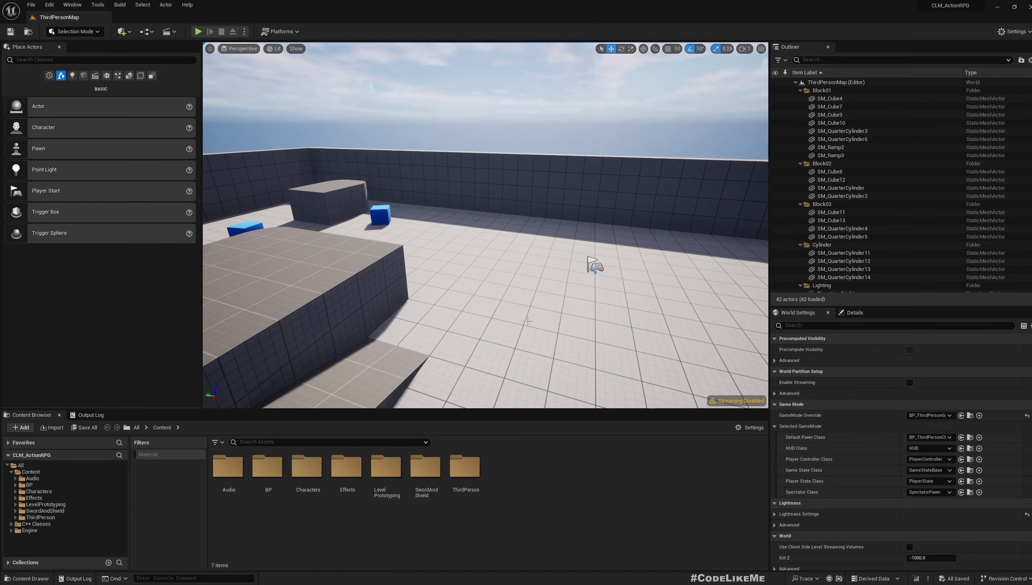
right_drag(560, 303, 639, 313)
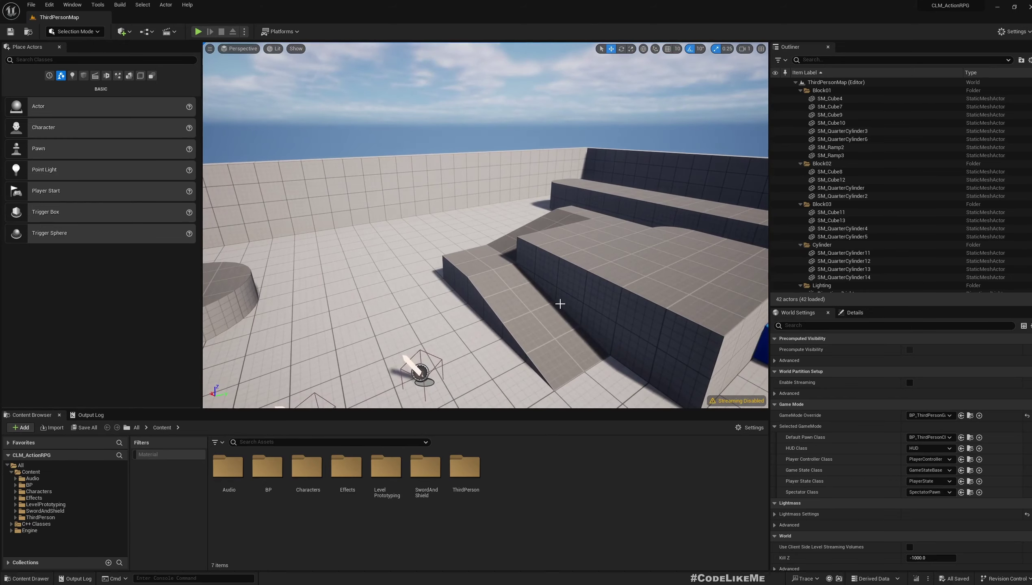
key(alt+p)
click(560, 303)
key(w)
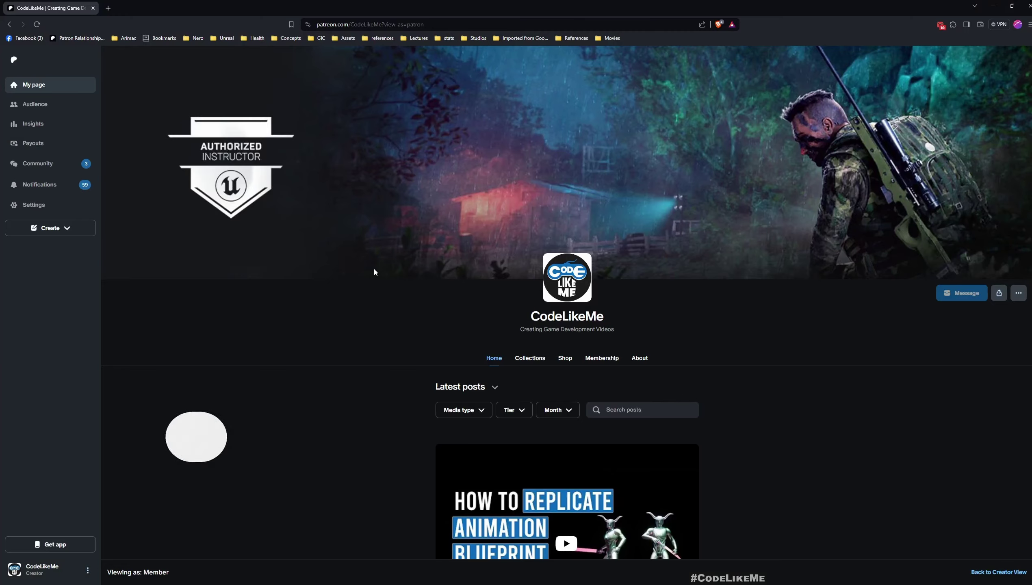
- Look through the posts with project files on the CodeLikeMe Patreon page
scroll(374, 267, down, 20)
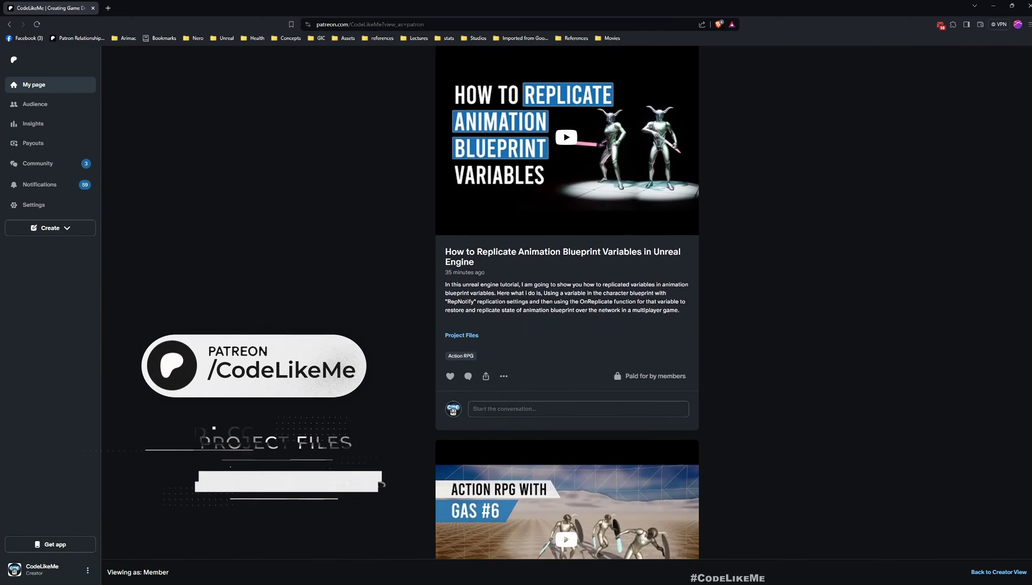
scroll(617, 145, down, 20)
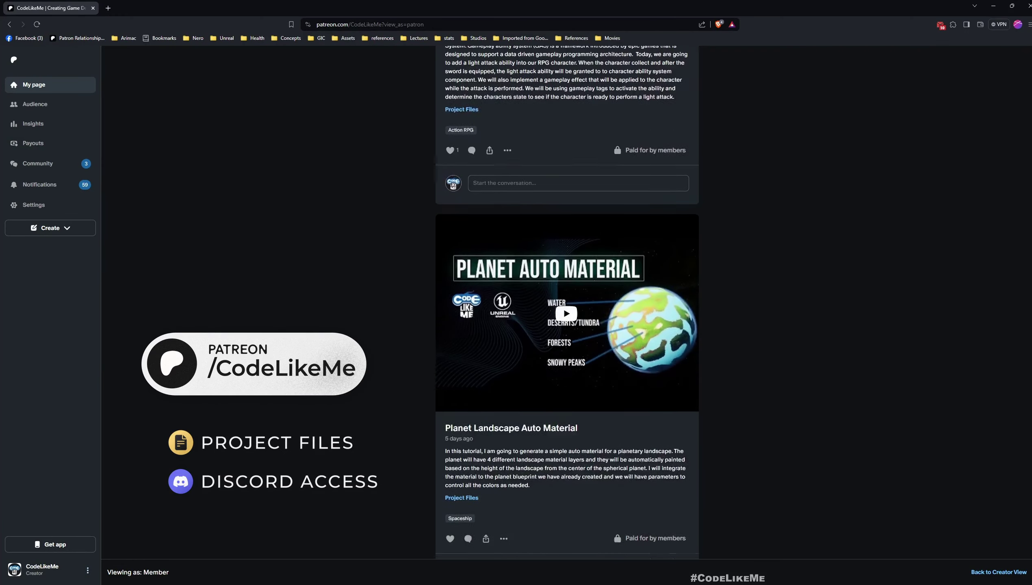
scroll(351, 392, down, 20)
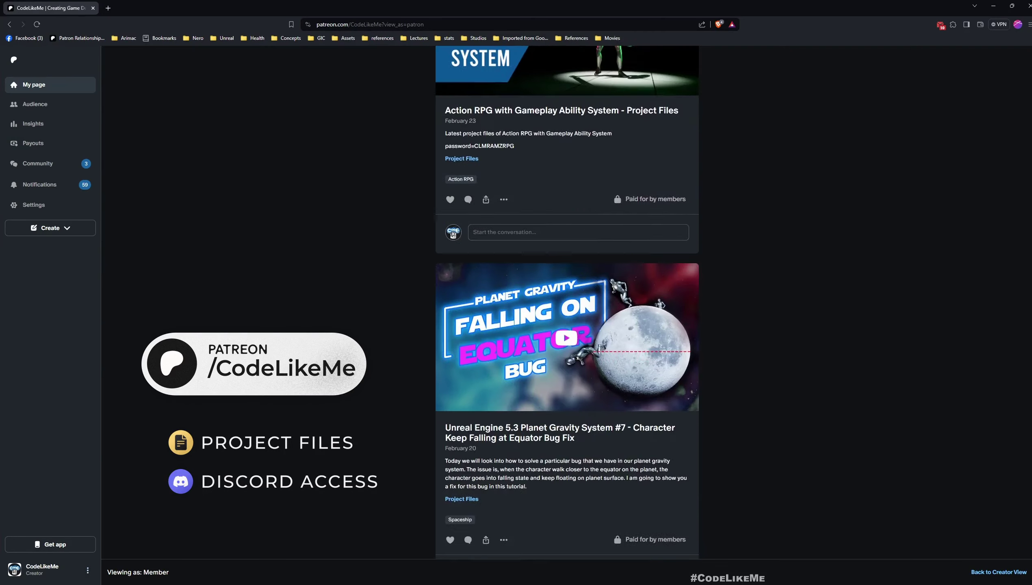
scroll(350, 392, down, 15)
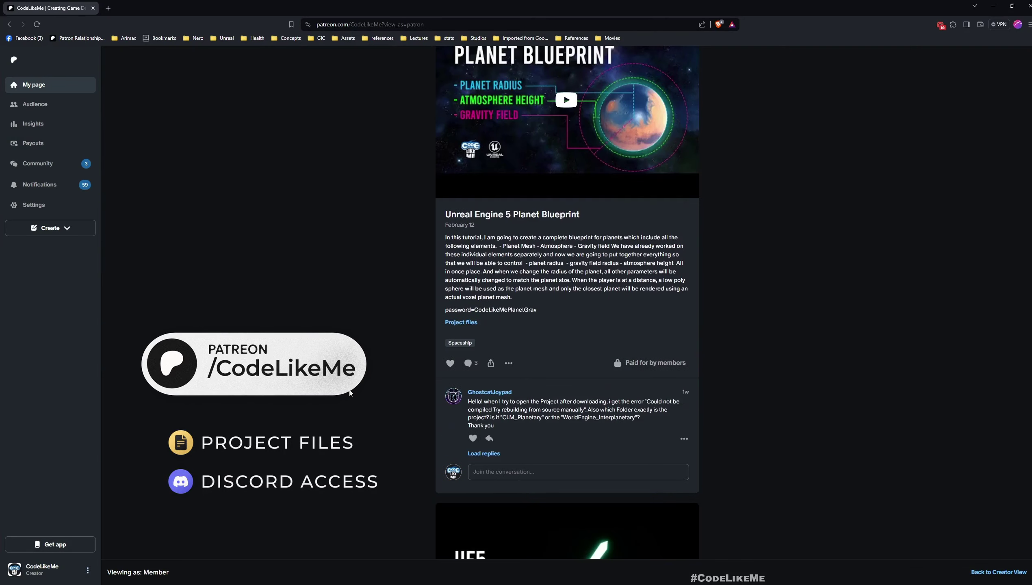
scroll(351, 390, down, 18)
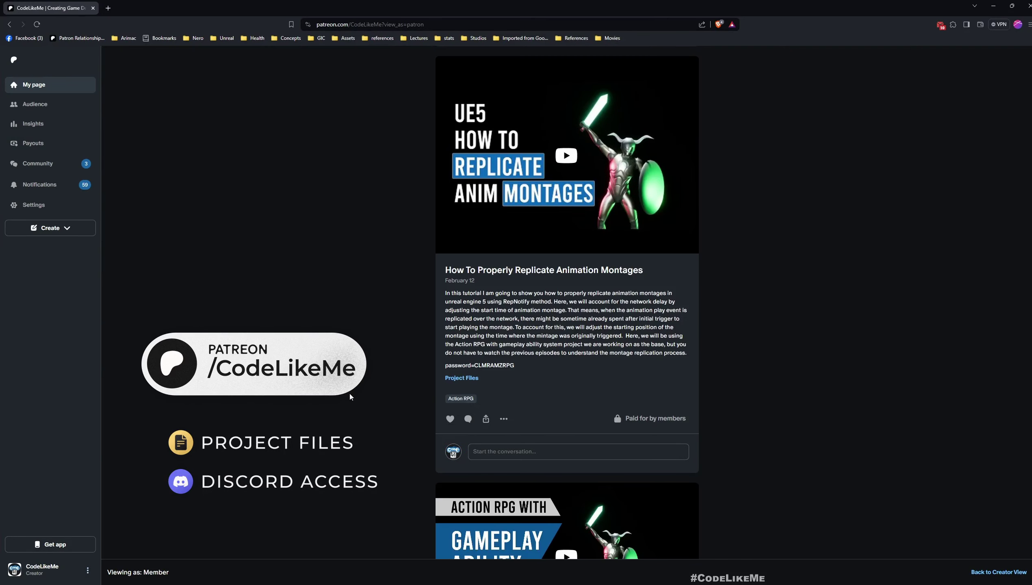
scroll(355, 391, down, 20)
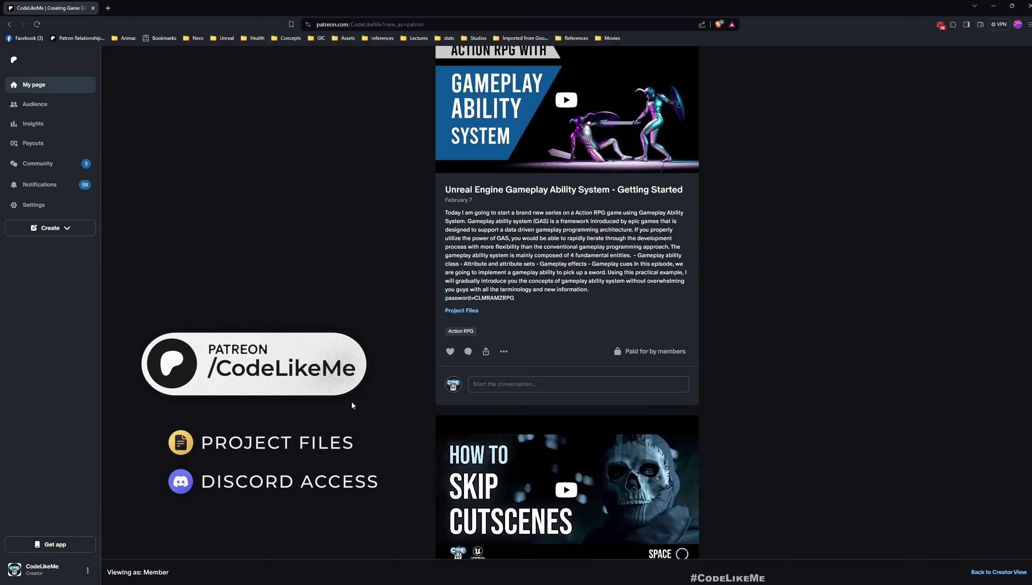
scroll(351, 406, down, 20)
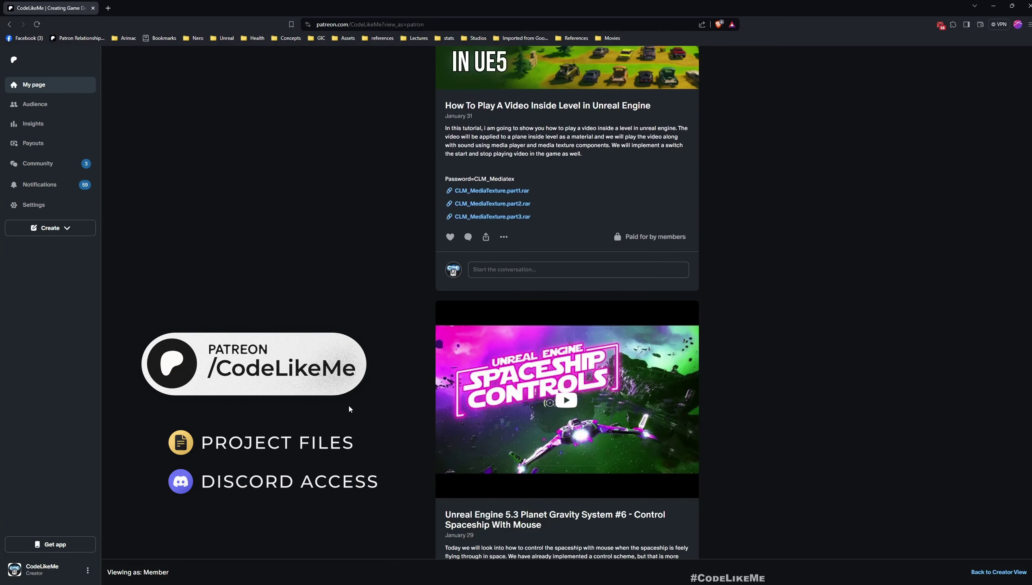
scroll(346, 409, down, 5)
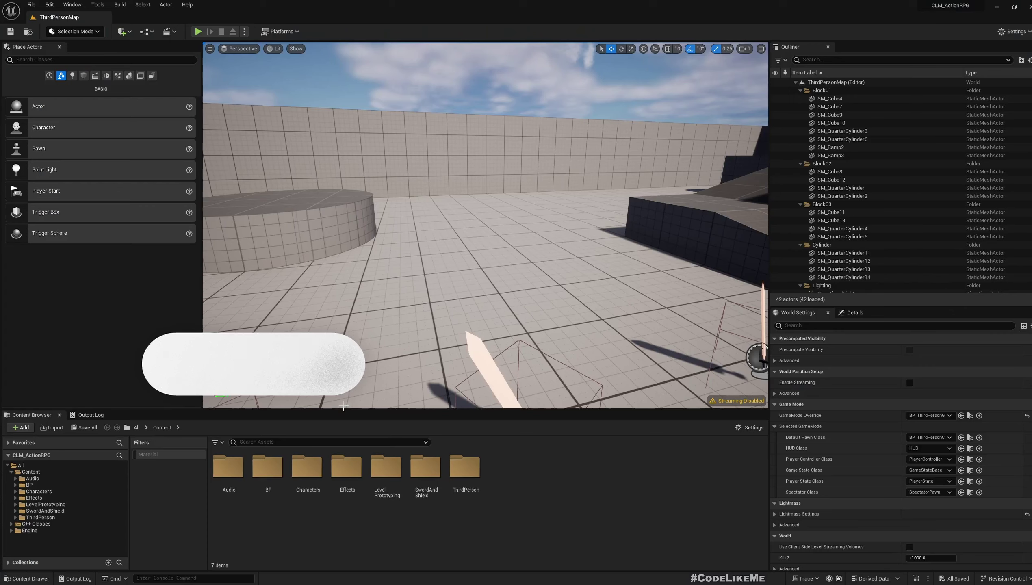
- Check the level's game mode settings and open the BP_ThirdPersonCharacter blueprint
right_drag(486, 225, 468, 231)
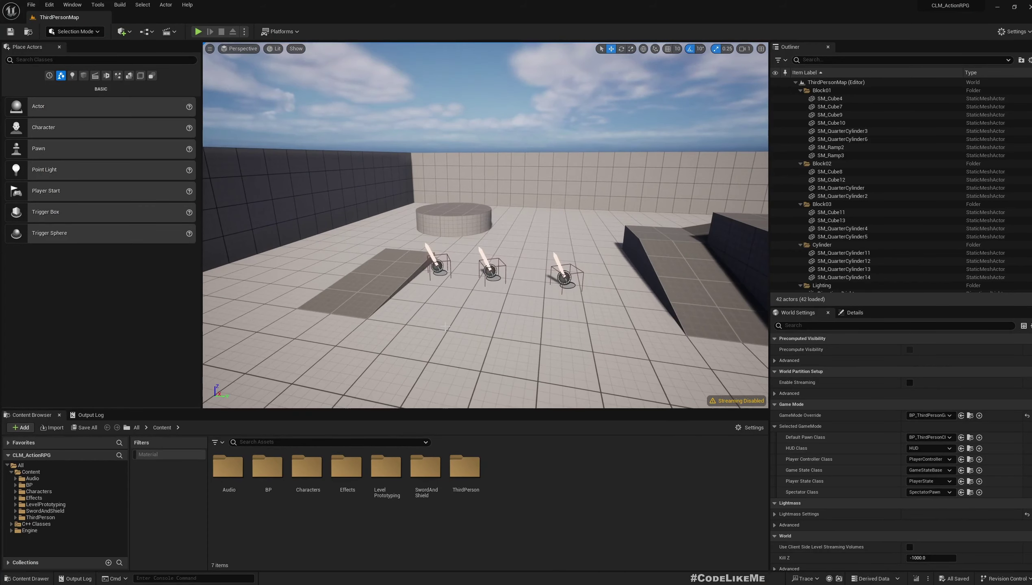
click(856, 312)
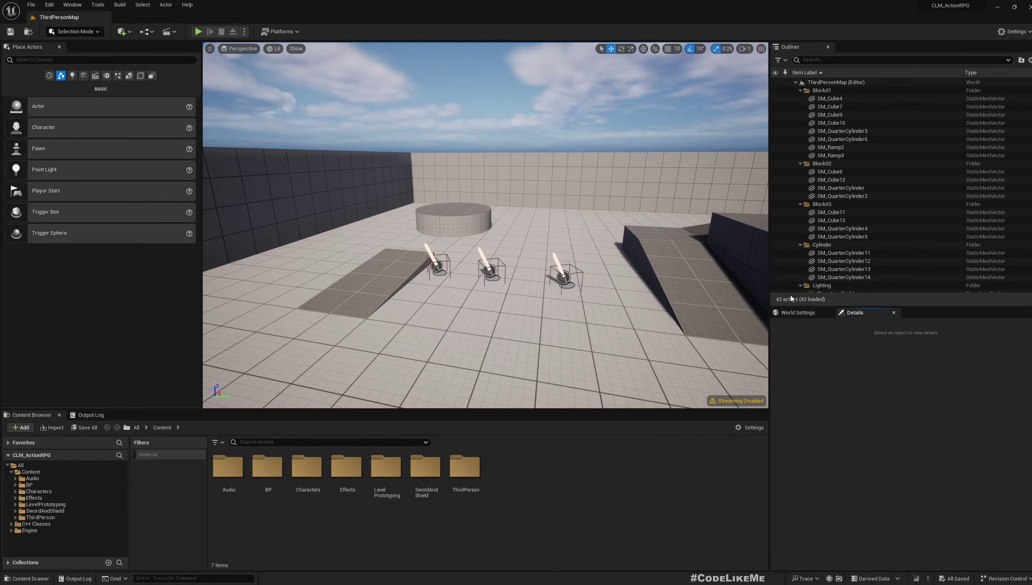
click(798, 313)
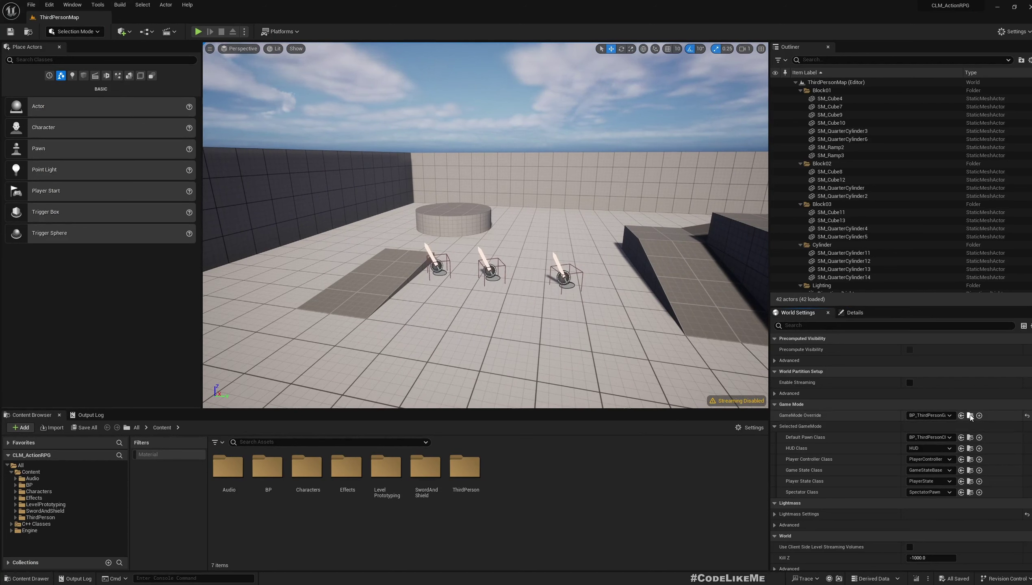
click(237, 468)
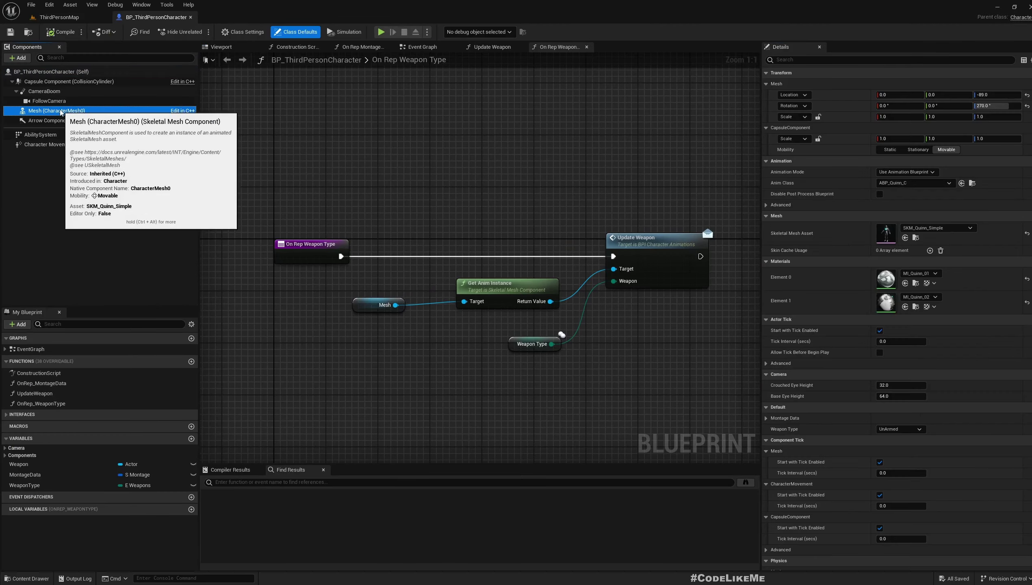
- Locate the character mesh's Anim Class asset in the project content and open its parent animation blueprint, ABP_Manny
click(57, 110)
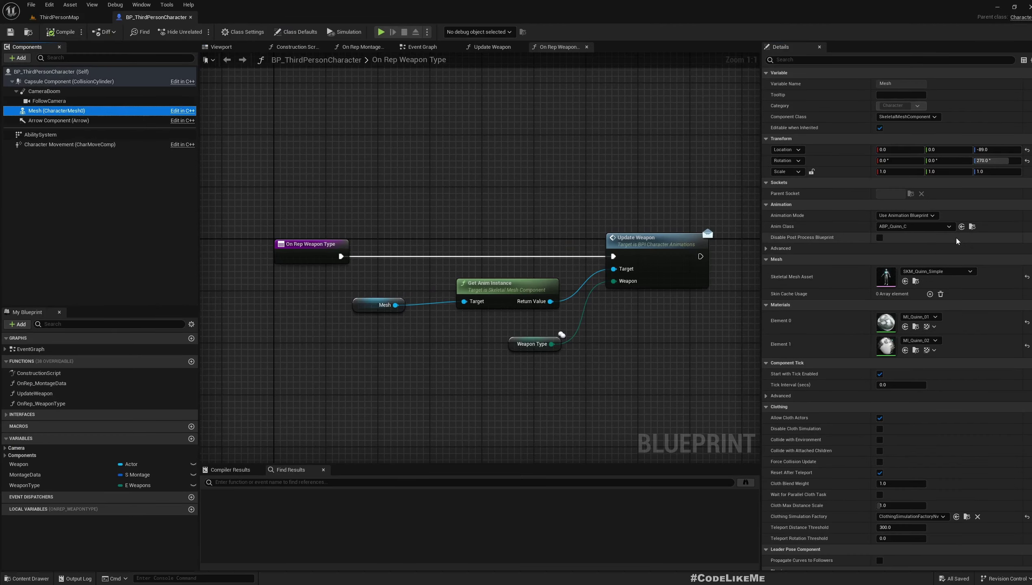
click(972, 227)
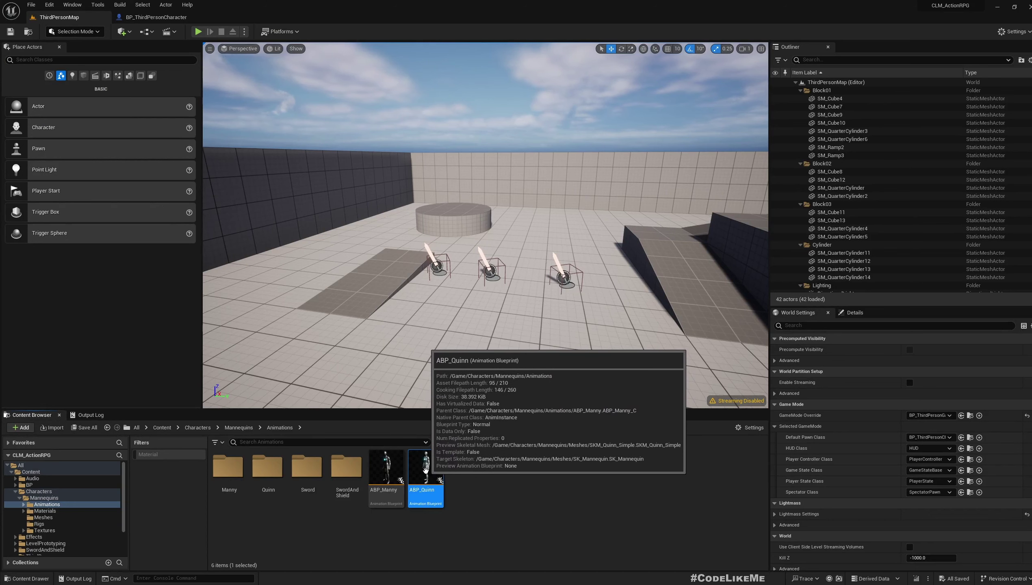
click(385, 465)
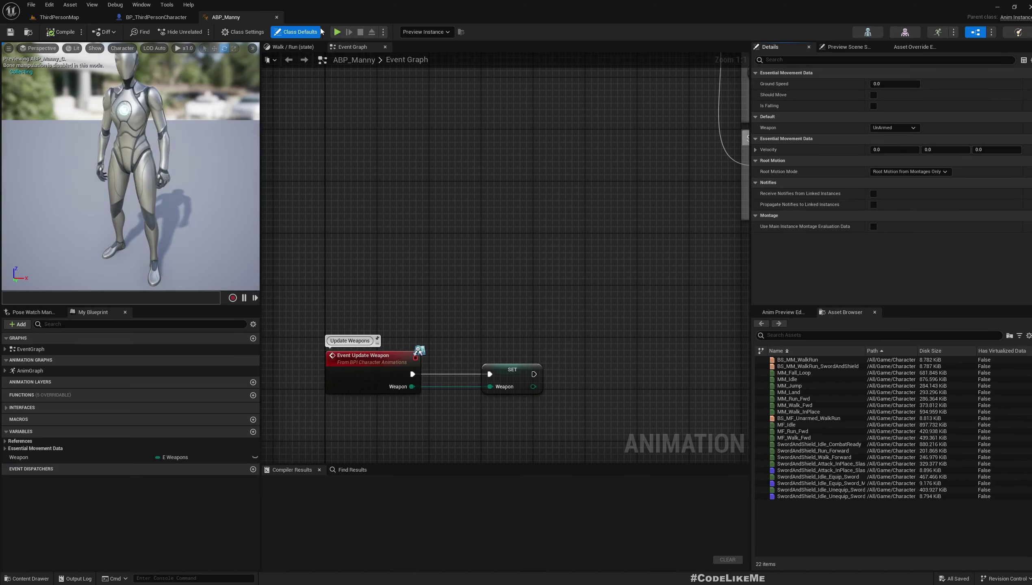
- Examine the overall layout of ABP_Manny's event graph, from the movement logic to the Update Weapons section
right_drag(423, 125, 464, 192)
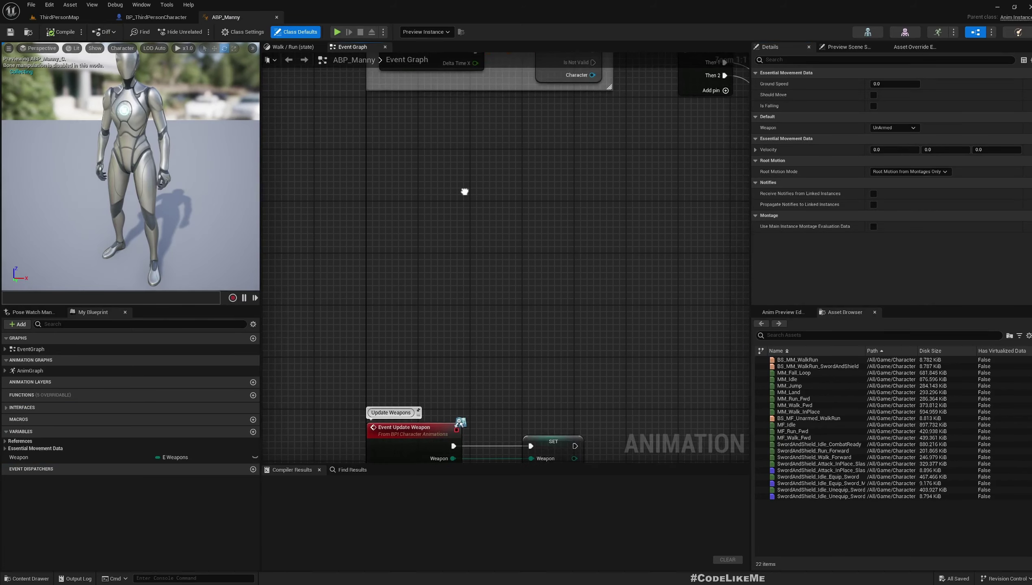
scroll(471, 194, down, 3)
scroll(538, 173, down, 3)
right_drag(538, 173, 432, 237)
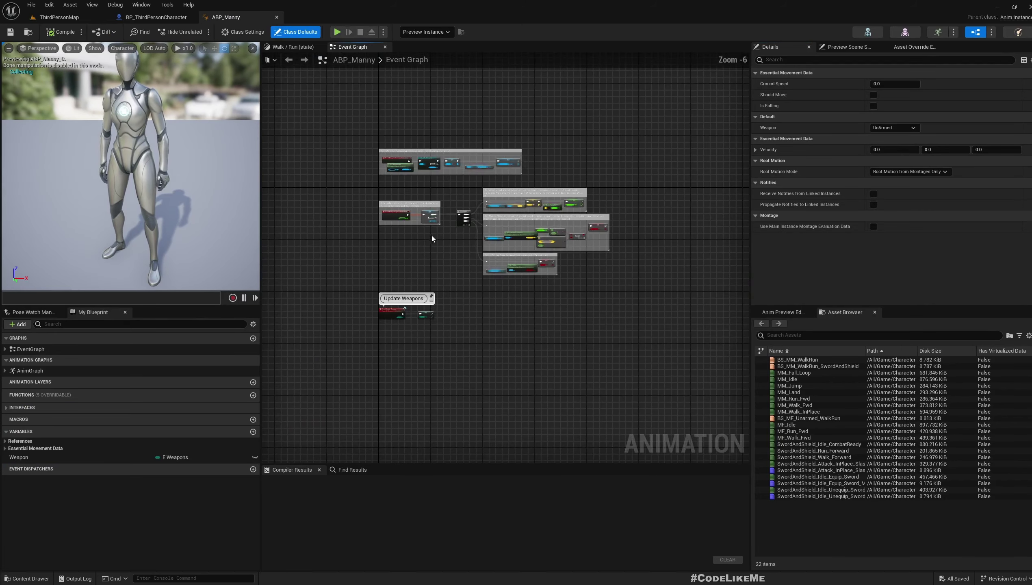
- Go up from the Walk / Run state through Locomotion to ABP_Manny's AnimGraph and inspect the DefaultSlot node's settings
click(294, 48)
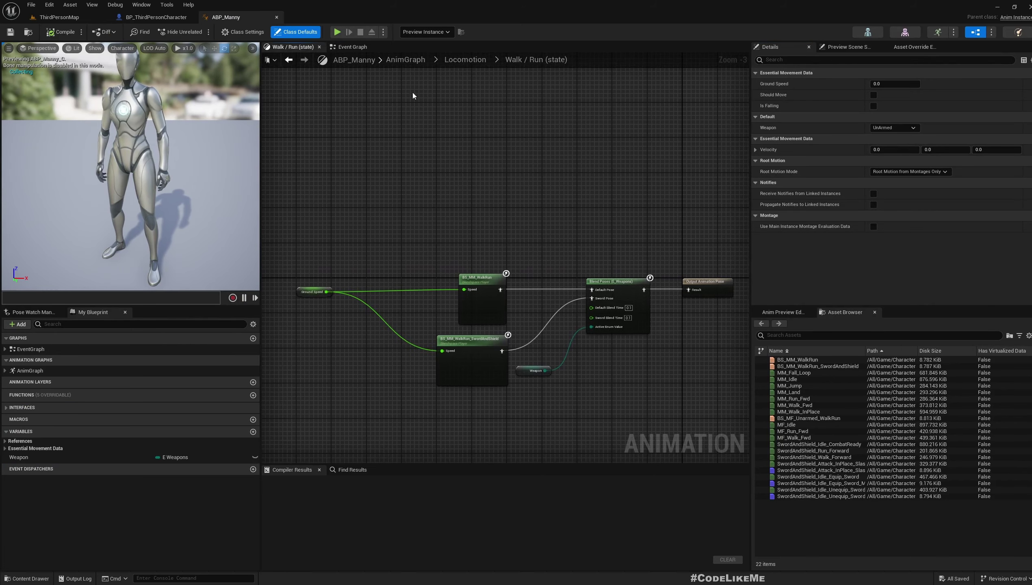
click(455, 60)
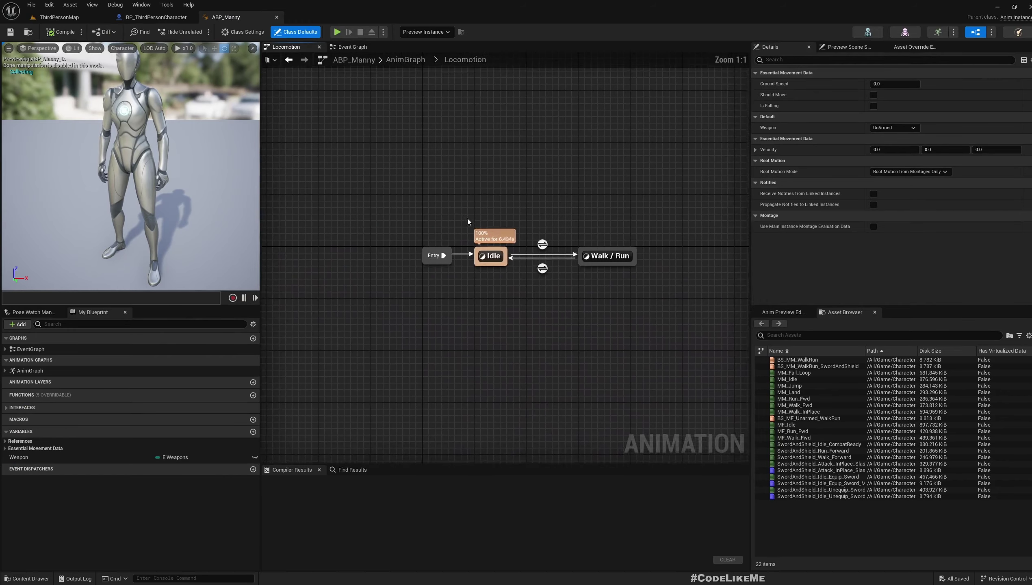
click(401, 60)
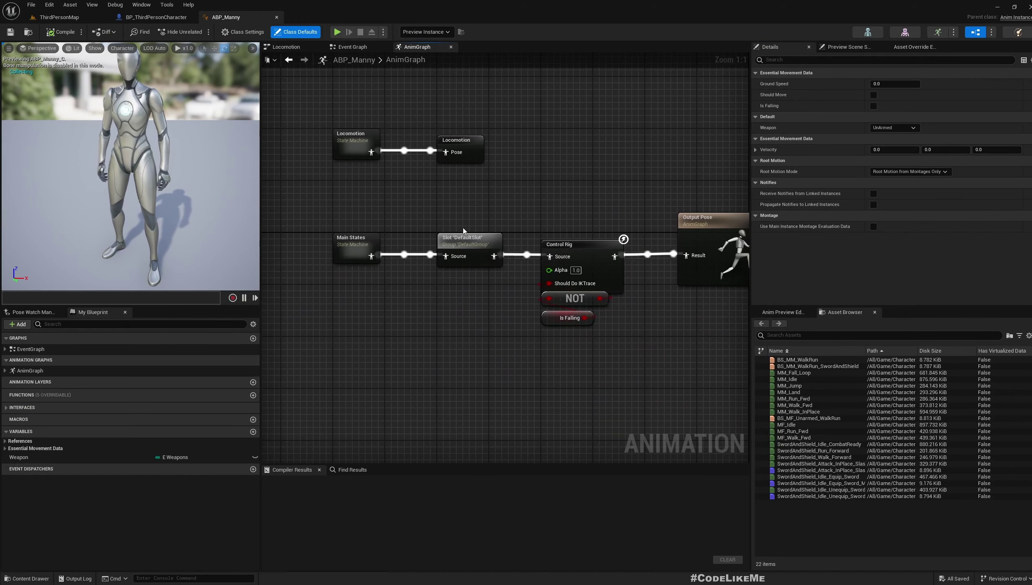
click(486, 244)
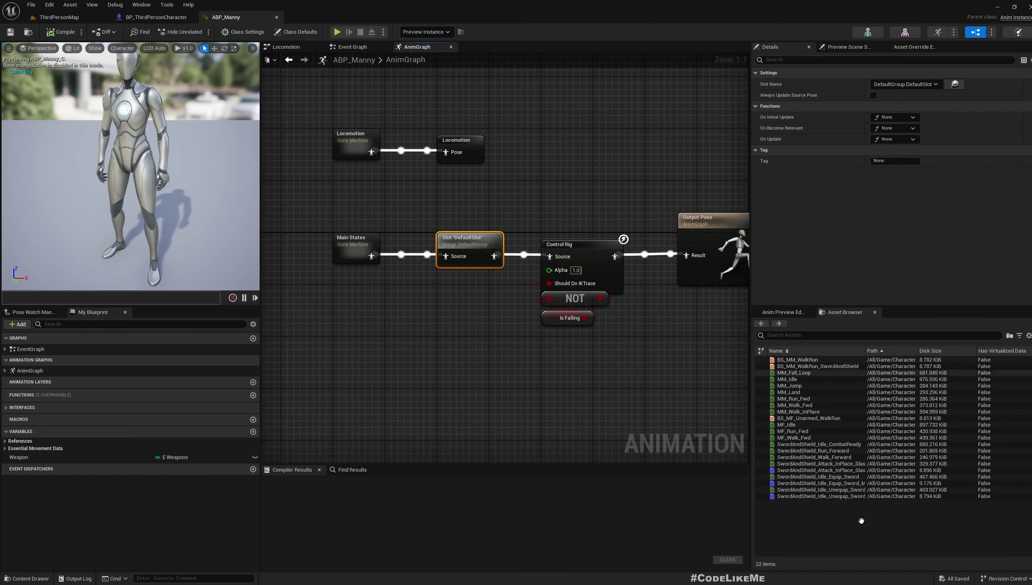
- Open the SwordAndShield_Idle_Equip_Sword montage, preview its motion, and compare its slot with the Slot node in ABP_Manny's AnimGraph
click(818, 477)
click(815, 471)
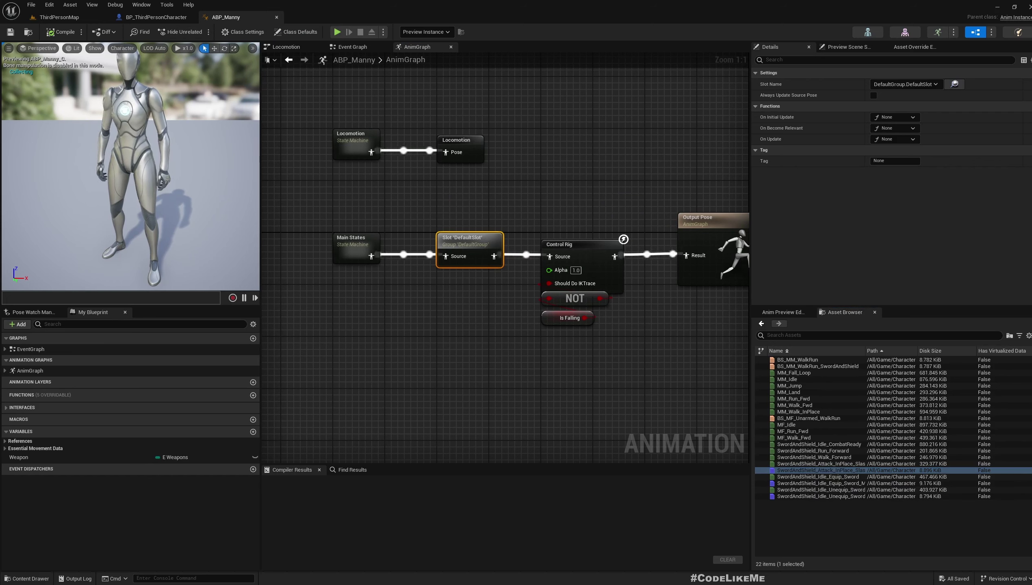
click(805, 484)
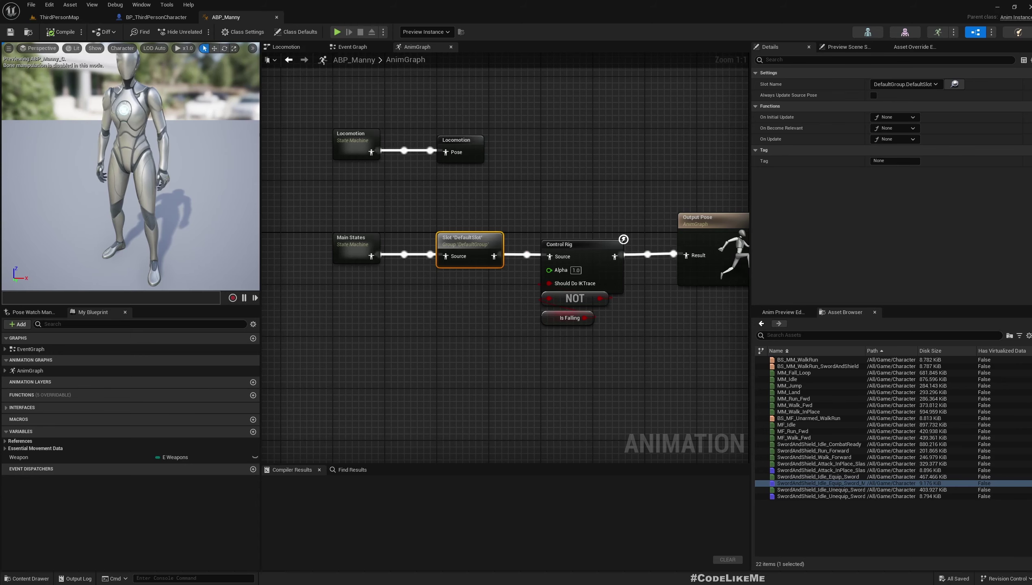
drag(262, 451, 414, 20)
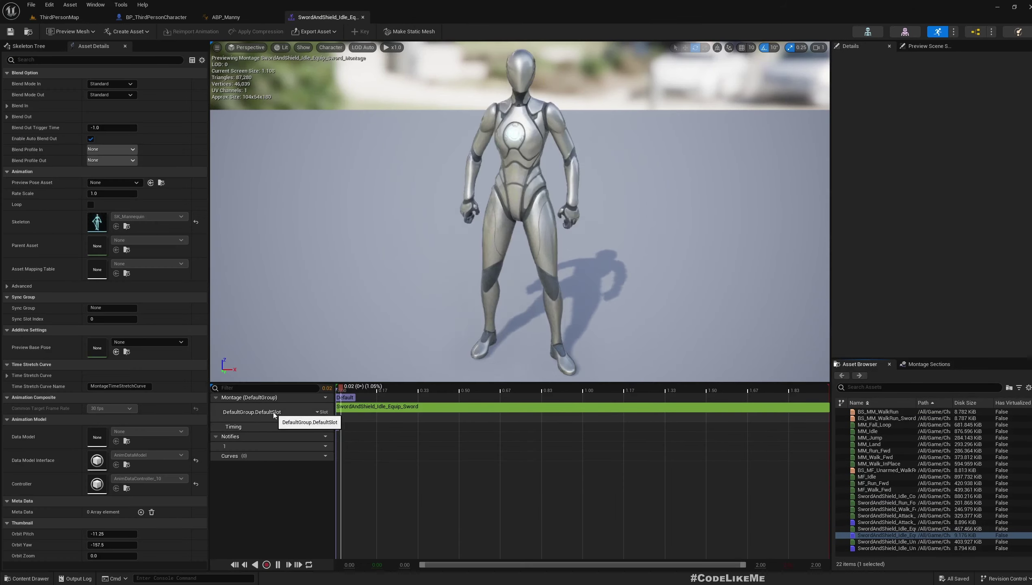
mouse_move(449, 390)
mouse_down()
mouse_move(414, 390)
mouse_move(437, 390)
mouse_up()
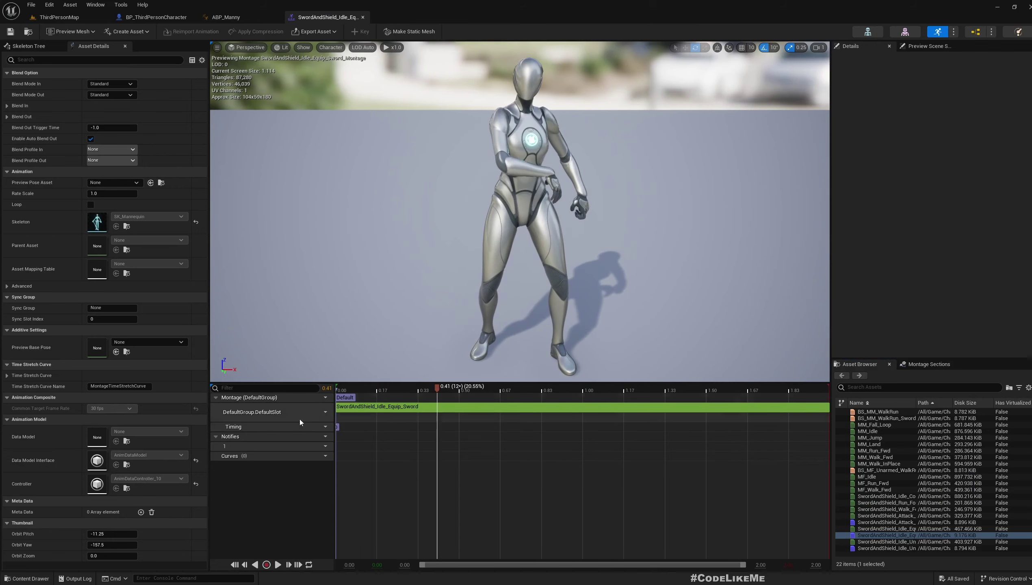
click(227, 18)
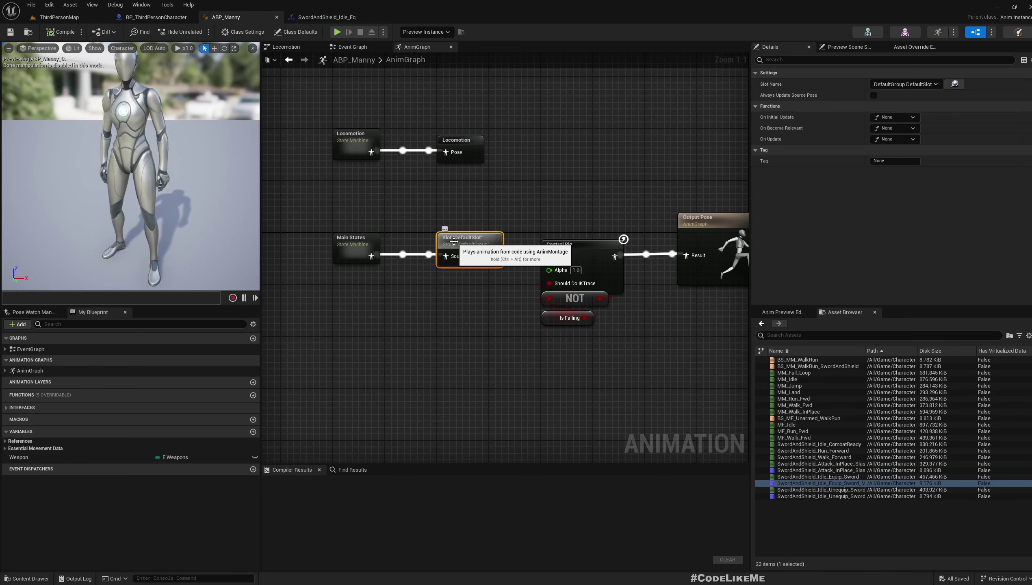
right_drag(461, 168, 496, 191)
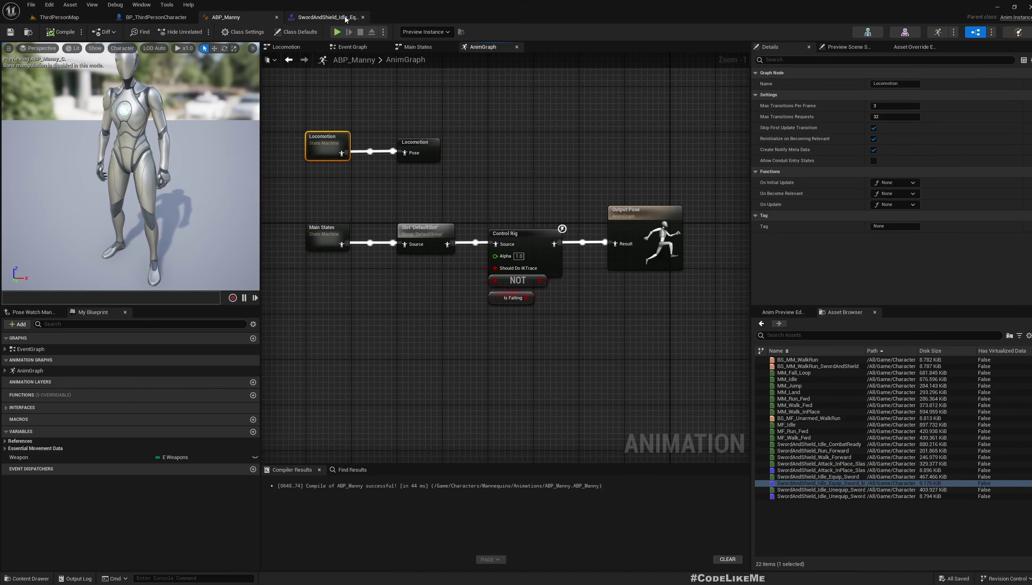
- Review the available animation slots and assign the Equip Sword montage to DefaultGroup.UpperBody
click(327, 17)
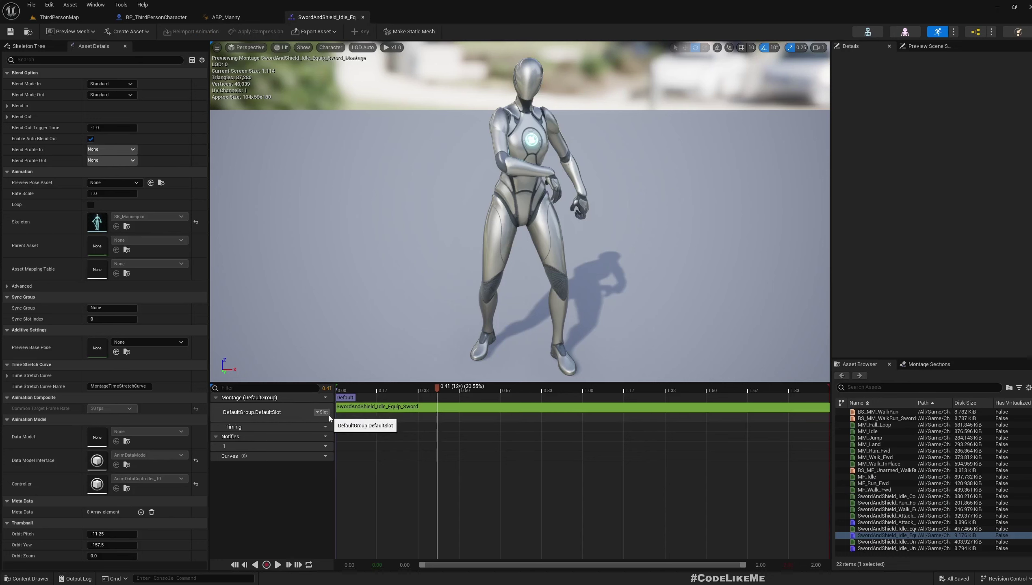
click(322, 412)
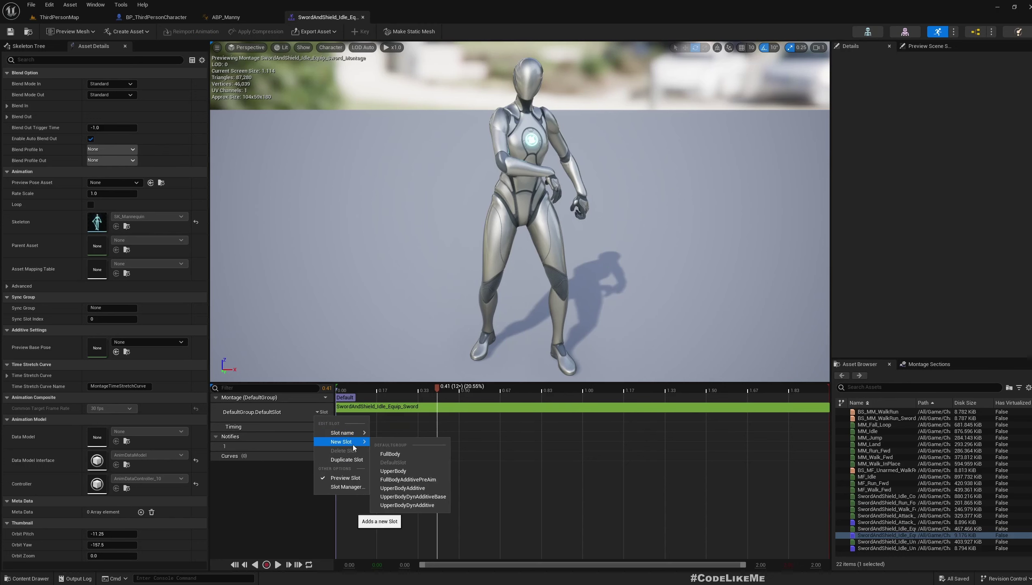
mouse_move(355, 434)
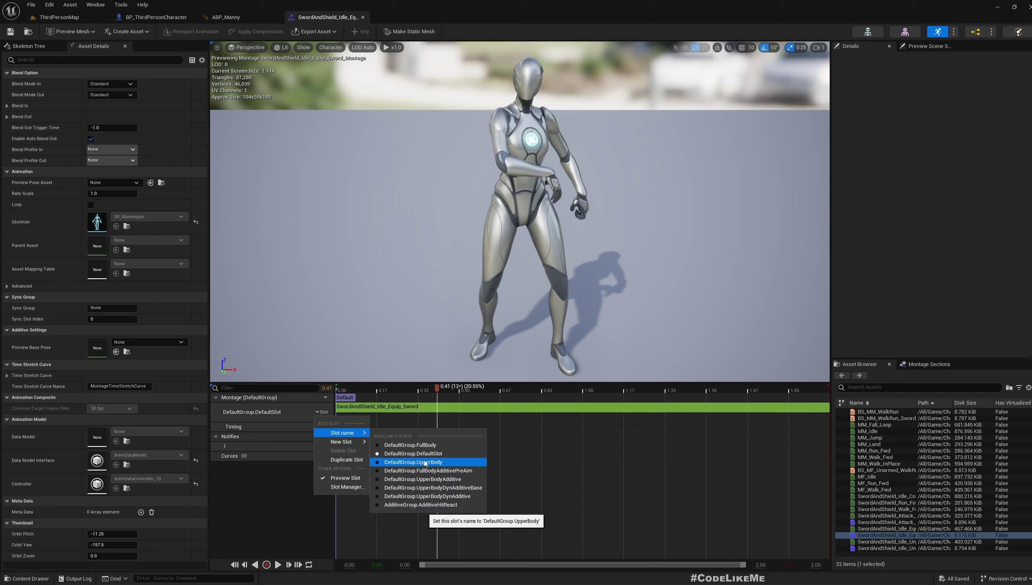
click(347, 487)
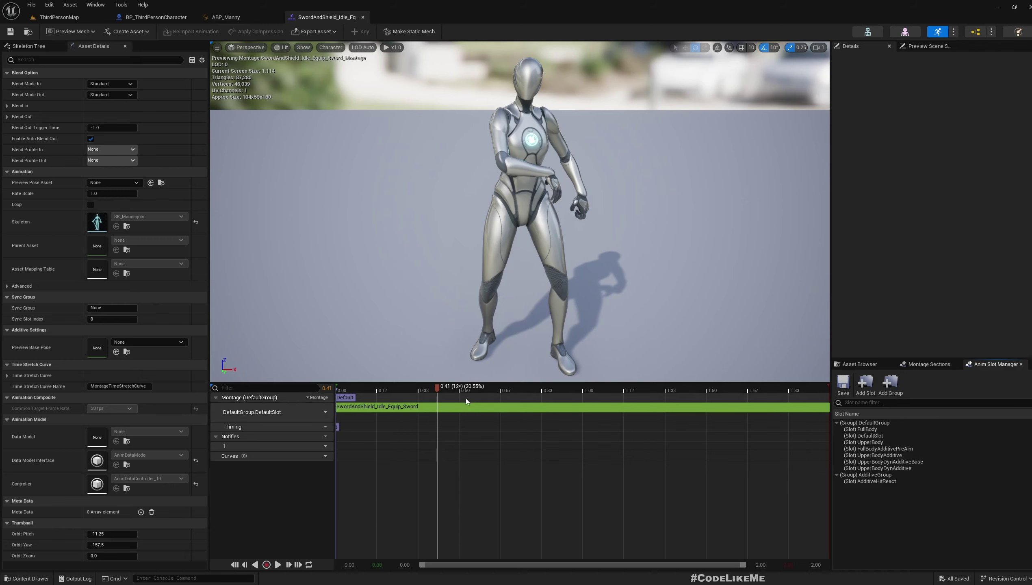
click(323, 412)
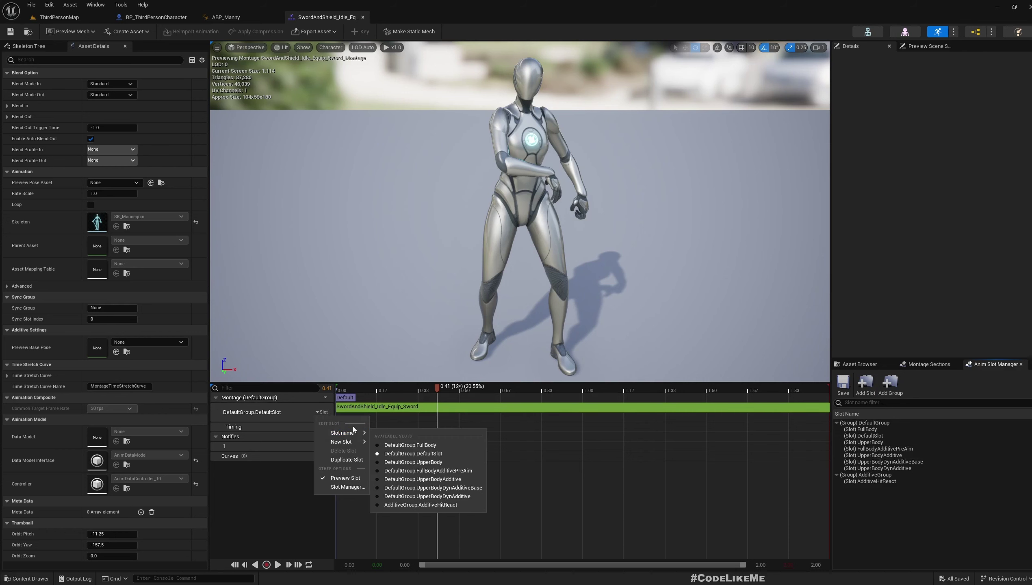
click(410, 462)
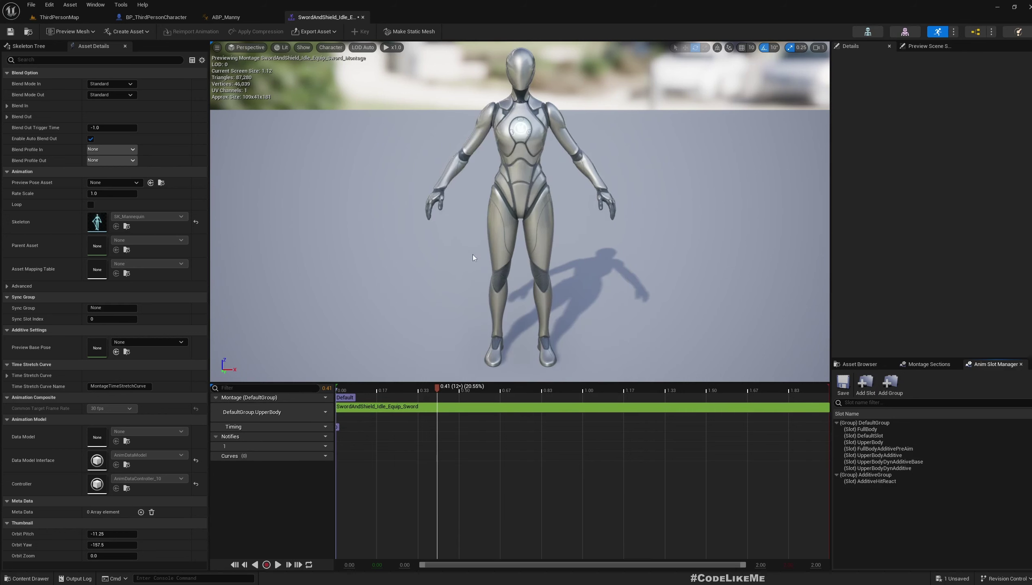
- Scrub through the Equip Sword montage to preview the animation in its newly assigned slot
click(408, 408)
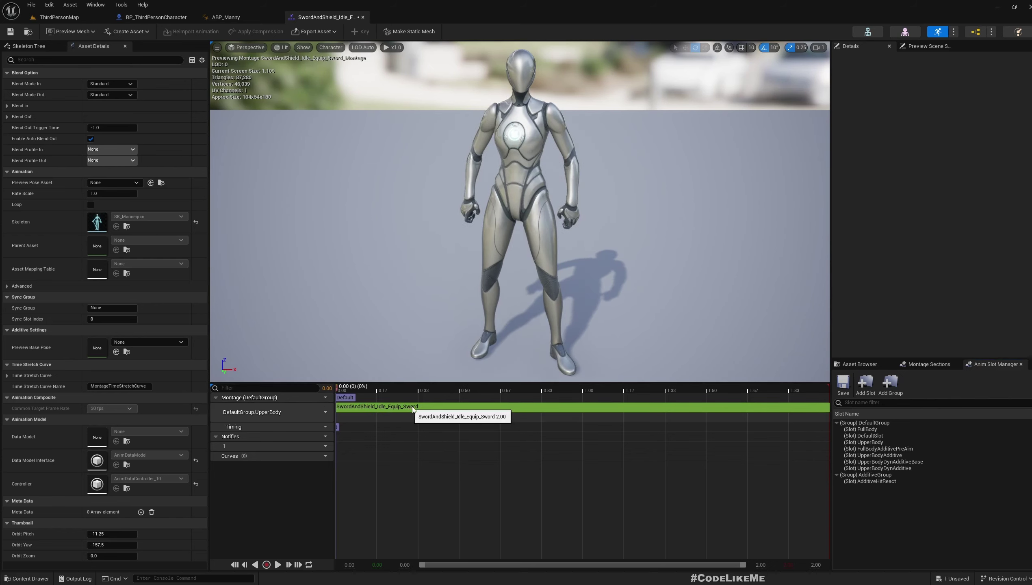
click(409, 405)
click(409, 405)
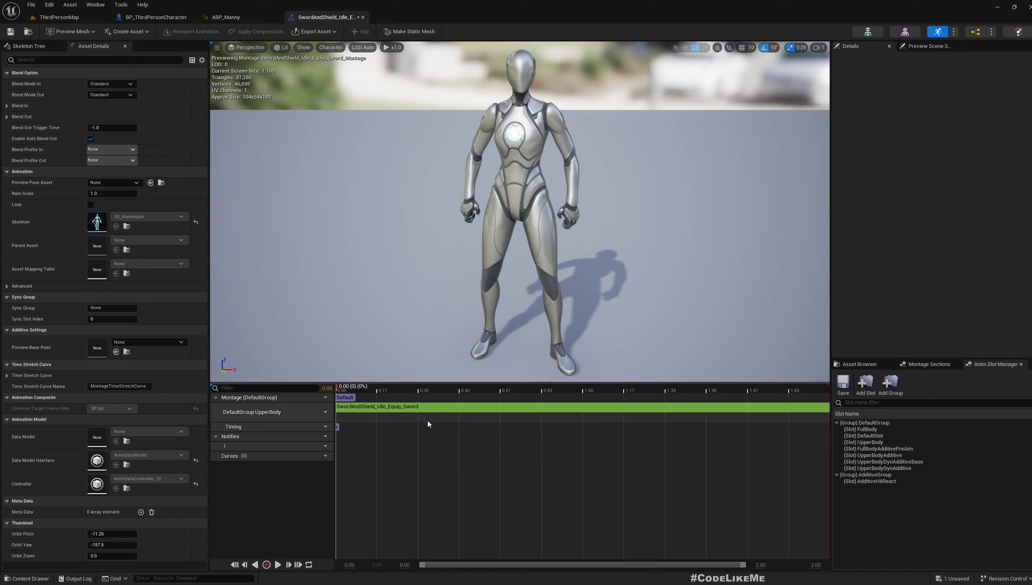
click(425, 406)
click(427, 407)
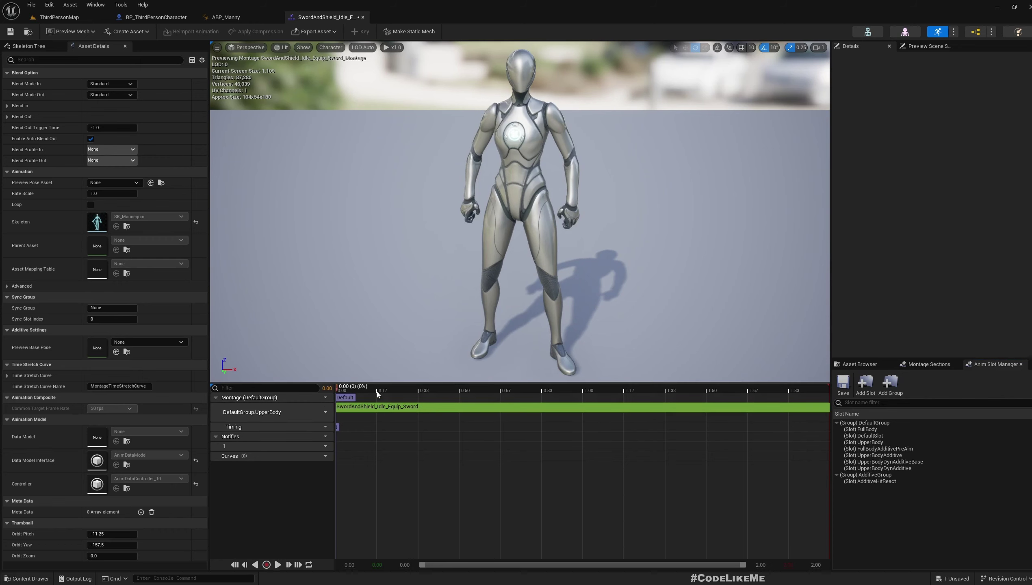
drag(454, 383, 455, 387)
drag(388, 394, 450, 394)
- Open the SwordAndShield_Idle_Unequip_Sword montage, assign its track to the DefaultGroup.UpperBody slot, and save it
click(868, 364)
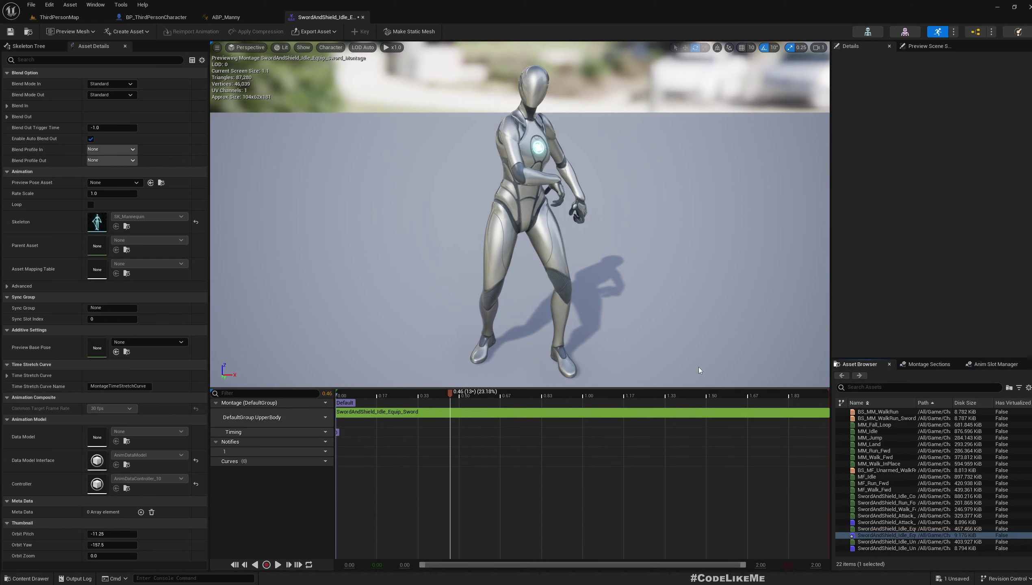
click(885, 548)
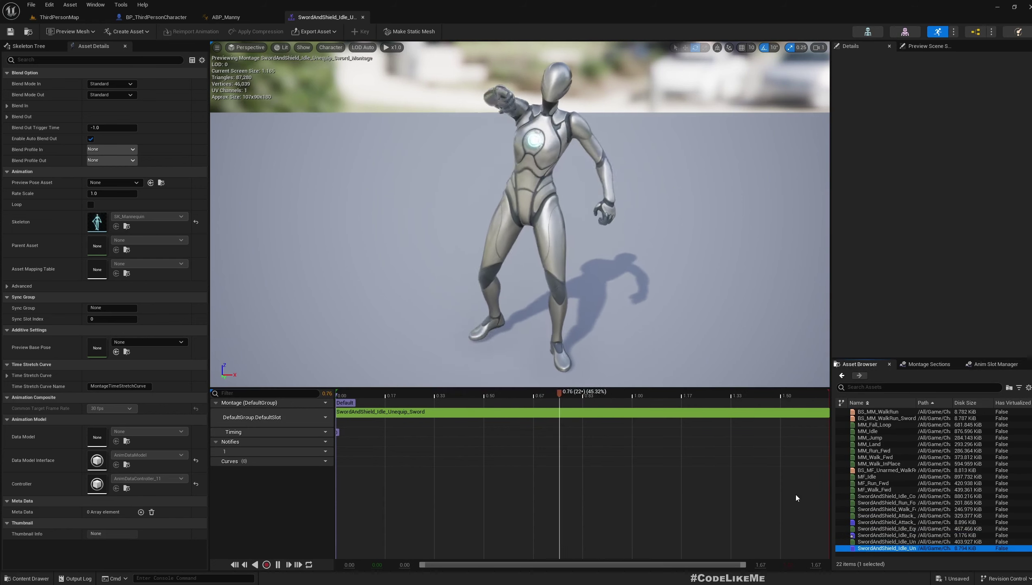
click(322, 417)
mouse_move(342, 438)
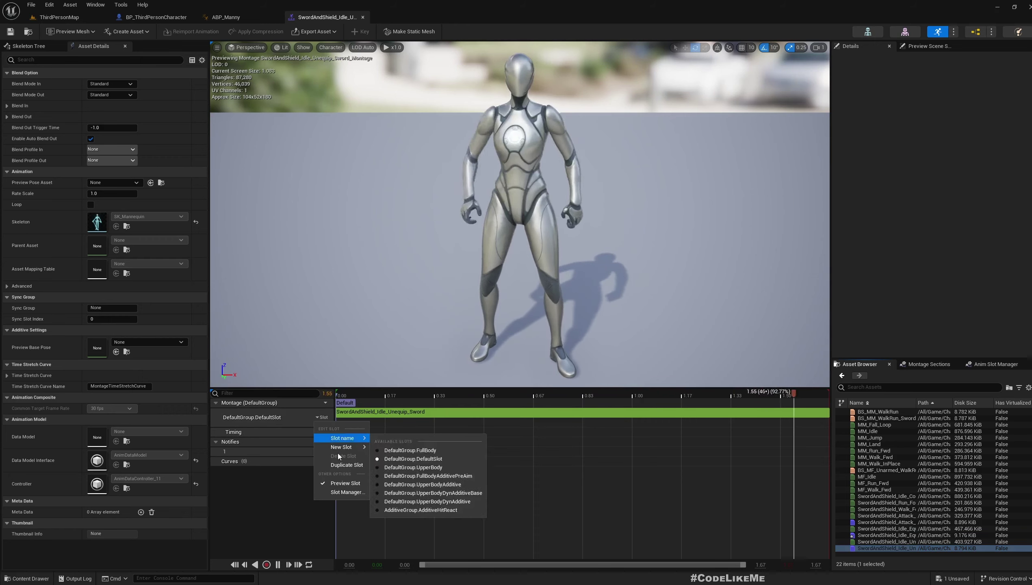
click(422, 469)
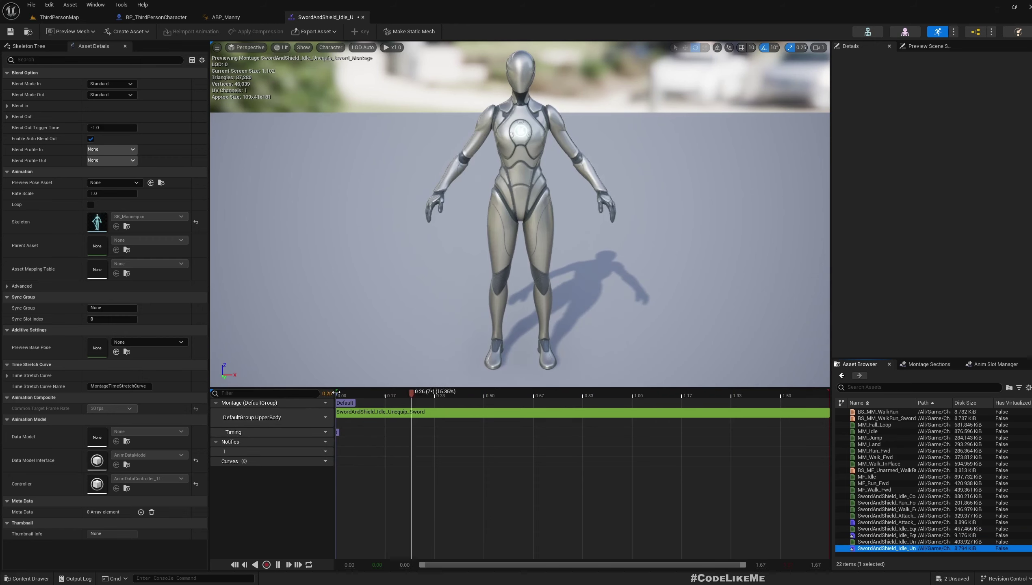
click(12, 35)
- Play-test ThirdPersonMap by picking up a sword to check the equip animation with the changed slot, and stop the session
click(48, 17)
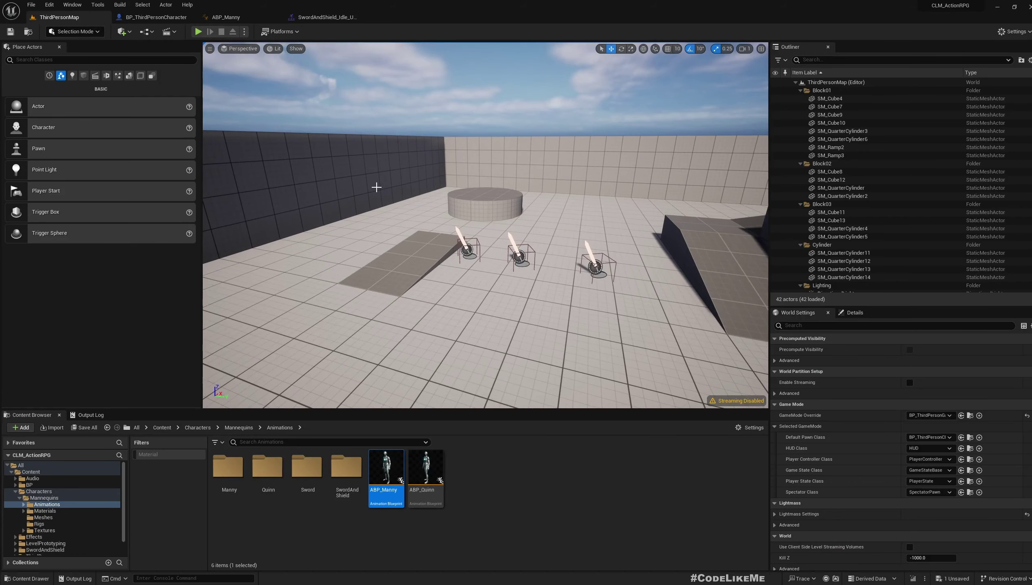
key(alt+p)
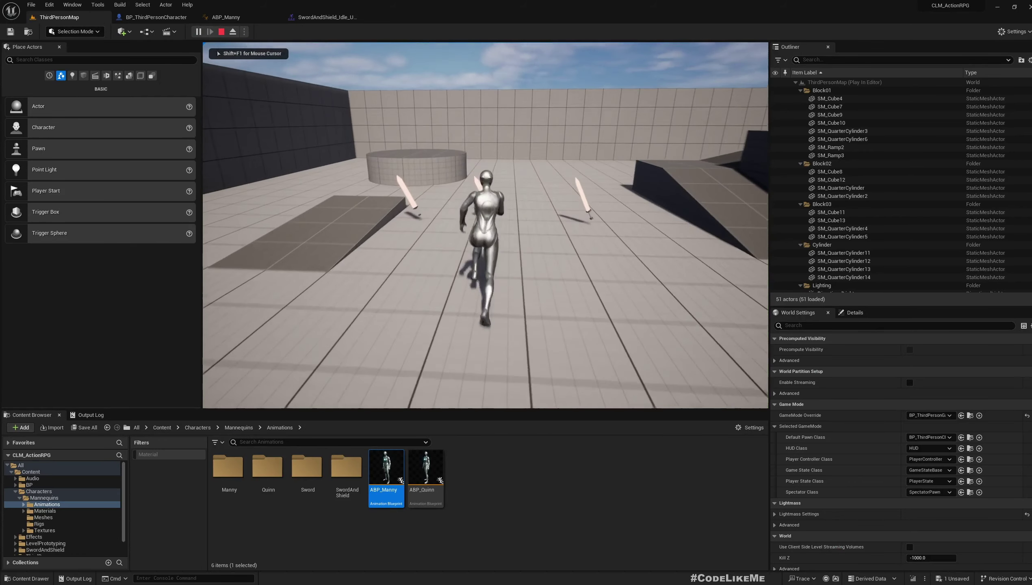
key(e)
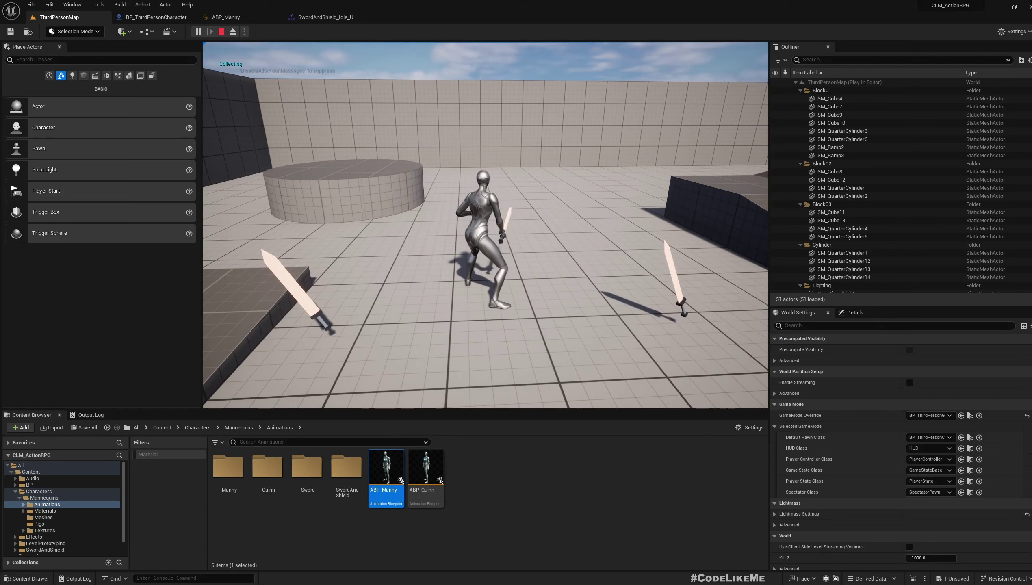
key(Escape)
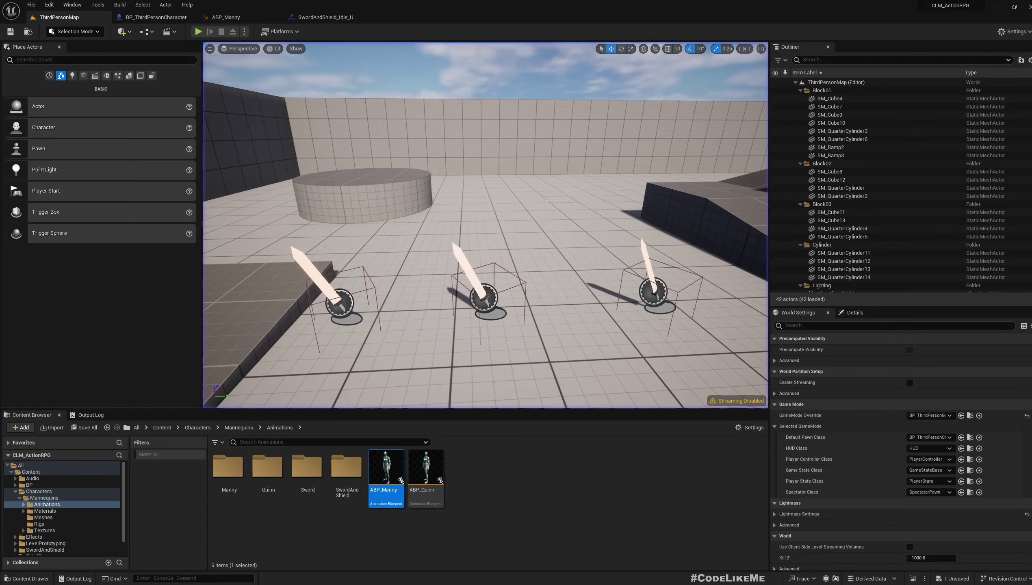
- In ABP_Manny's AnimGraph, move the Control Rig, NOT, Is Falling and Output Pose nodes farther from the DefaultSlot node
click(226, 16)
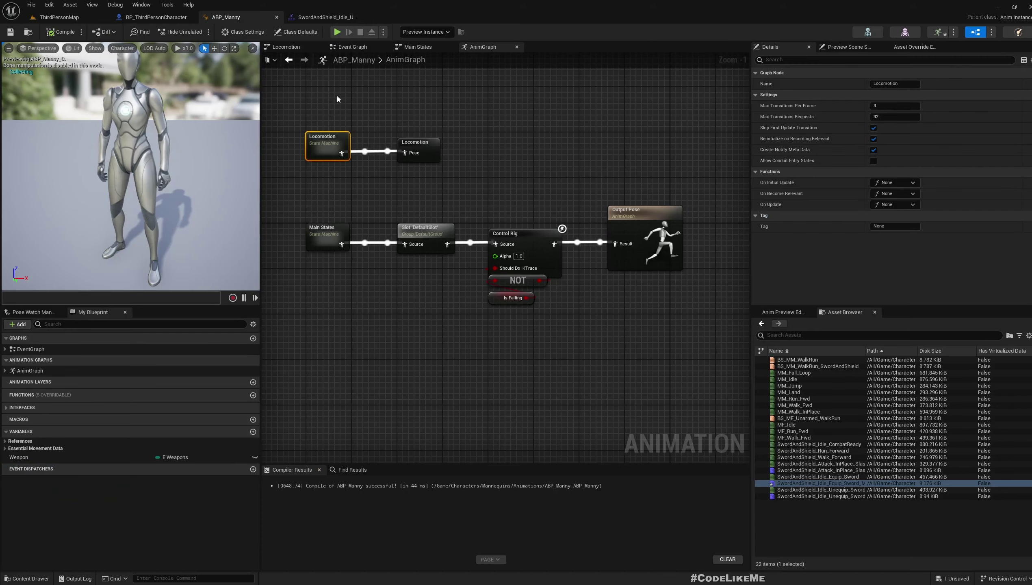
click(435, 239)
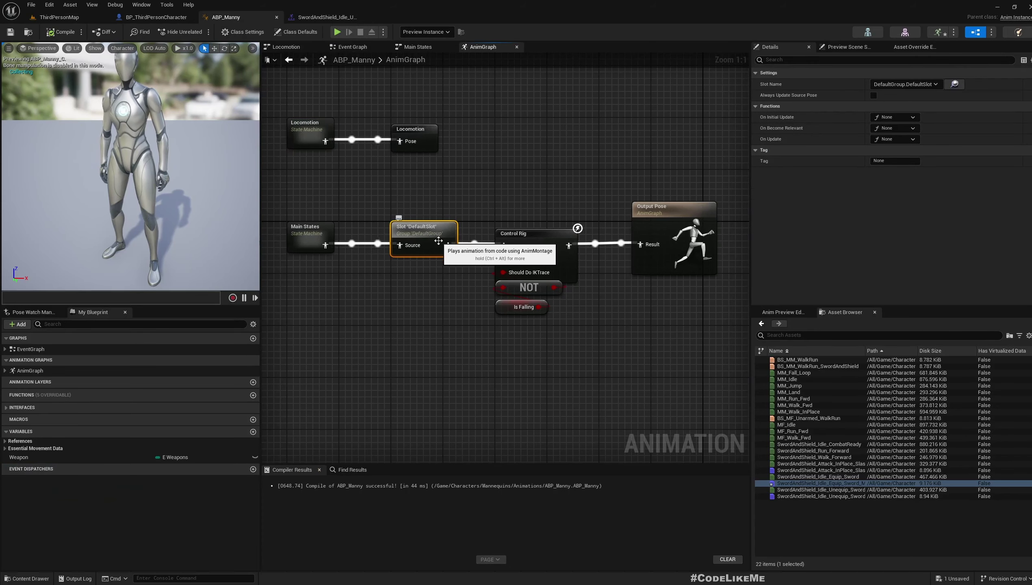
right_drag(408, 297, 540, 304)
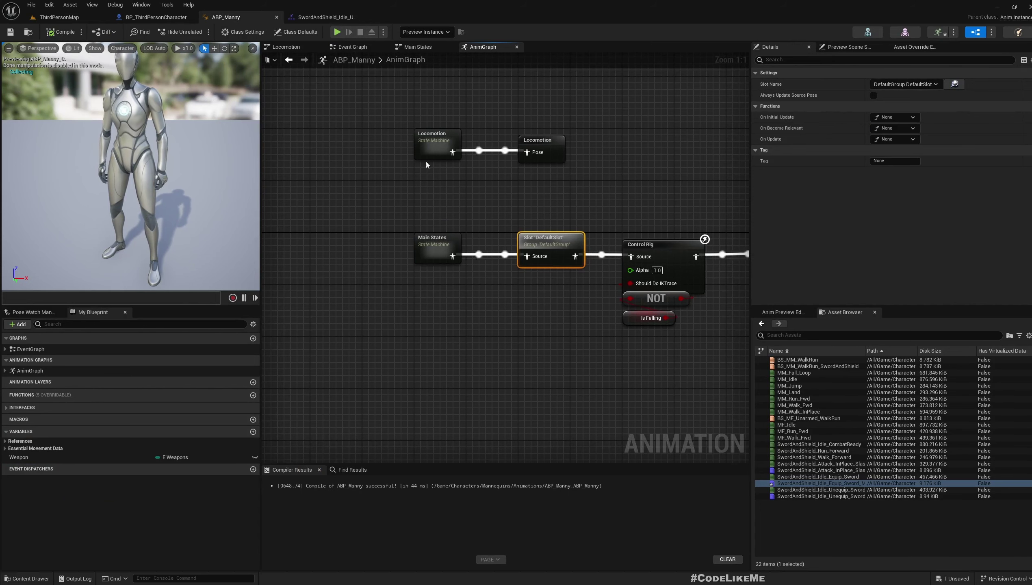
right_drag(426, 165, 484, 195)
drag(412, 99, 627, 195)
scroll(390, 167, down, 3)
drag(545, 151, 721, 315)
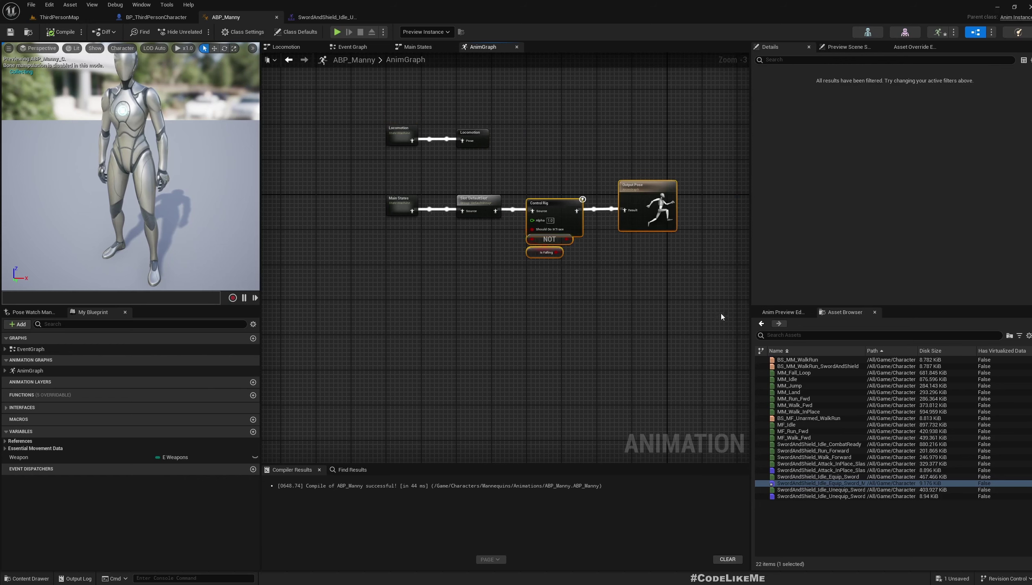
drag(550, 213, 611, 213)
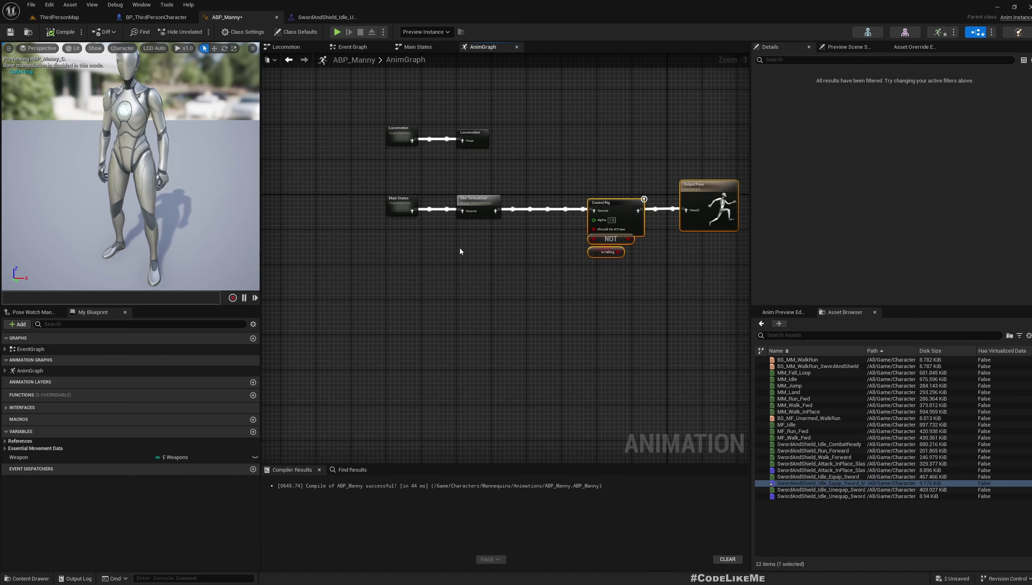
- Add a second Slot node to the AnimGraph below the existing DefaultSlot node
scroll(460, 247, up, 3)
right_click(437, 264)
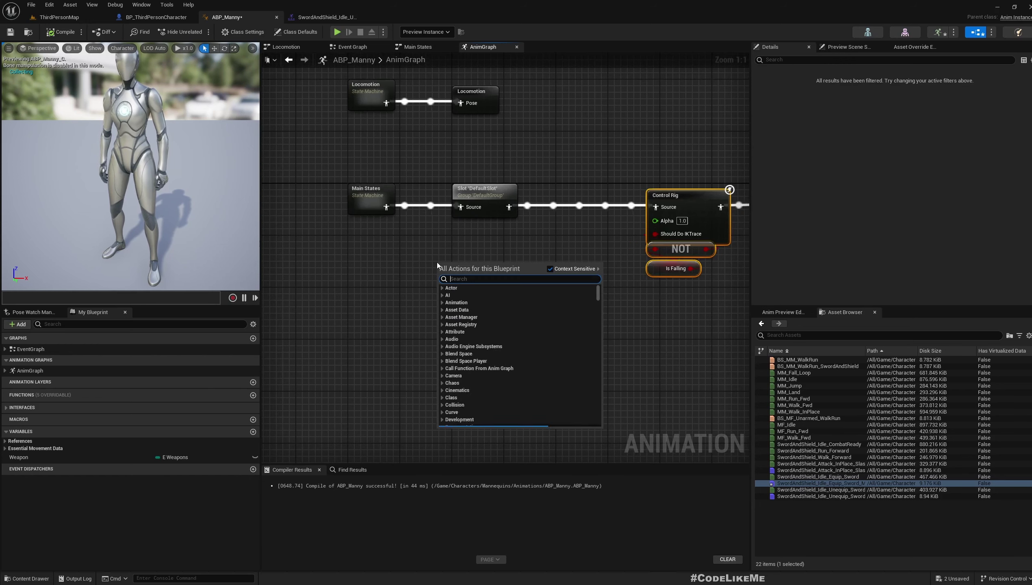
text(slot)
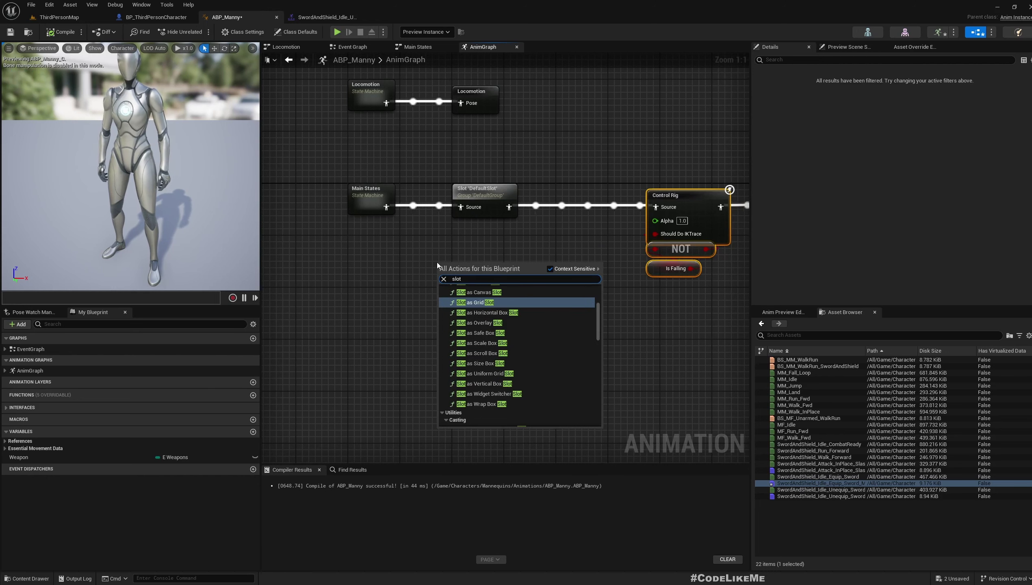
key(Return)
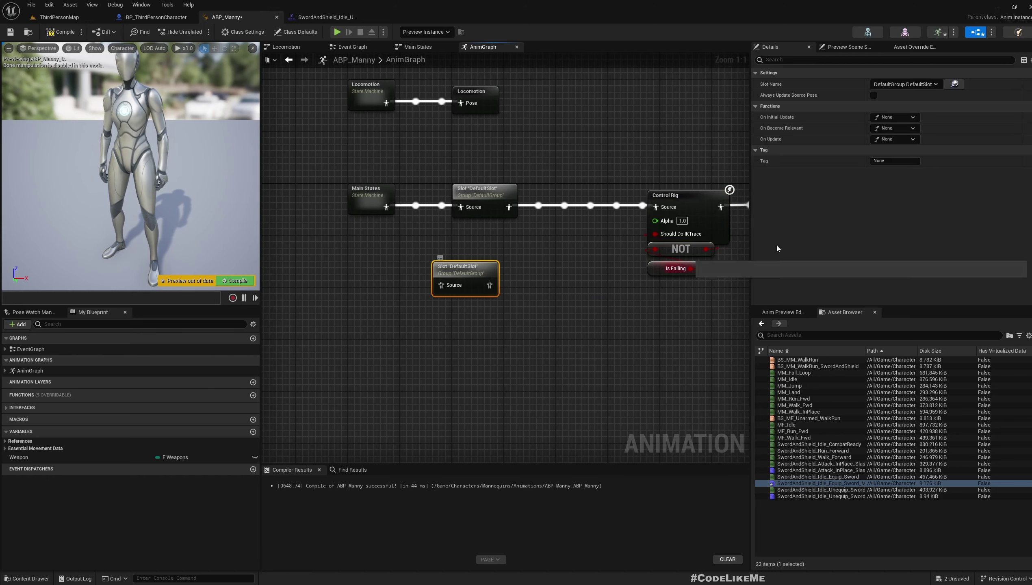
- Assign the new Slot node to the DefaultGroup.UpperBody slot
click(921, 84)
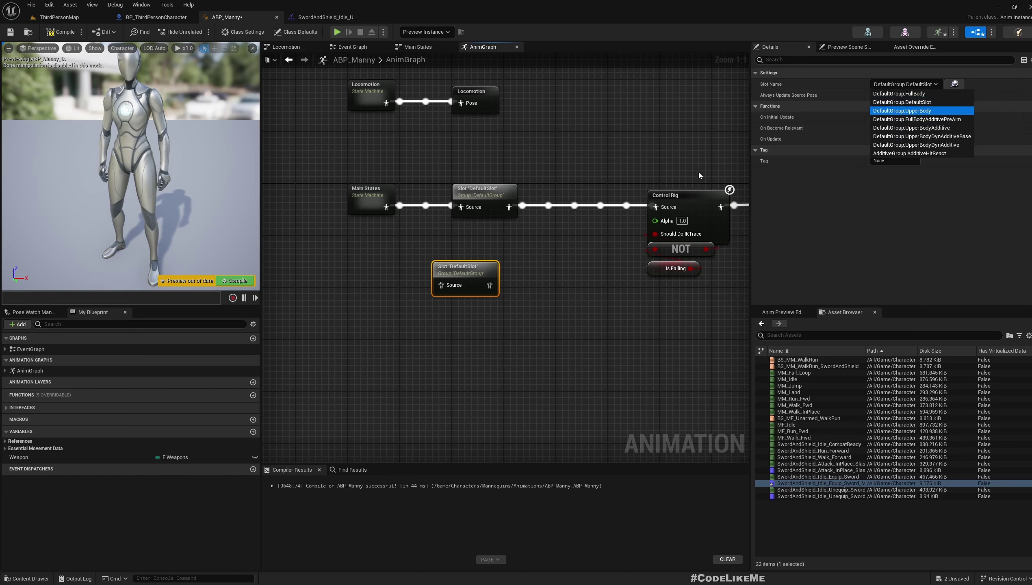
click(910, 111)
right_drag(522, 258, 568, 305)
right_drag(406, 242, 520, 261)
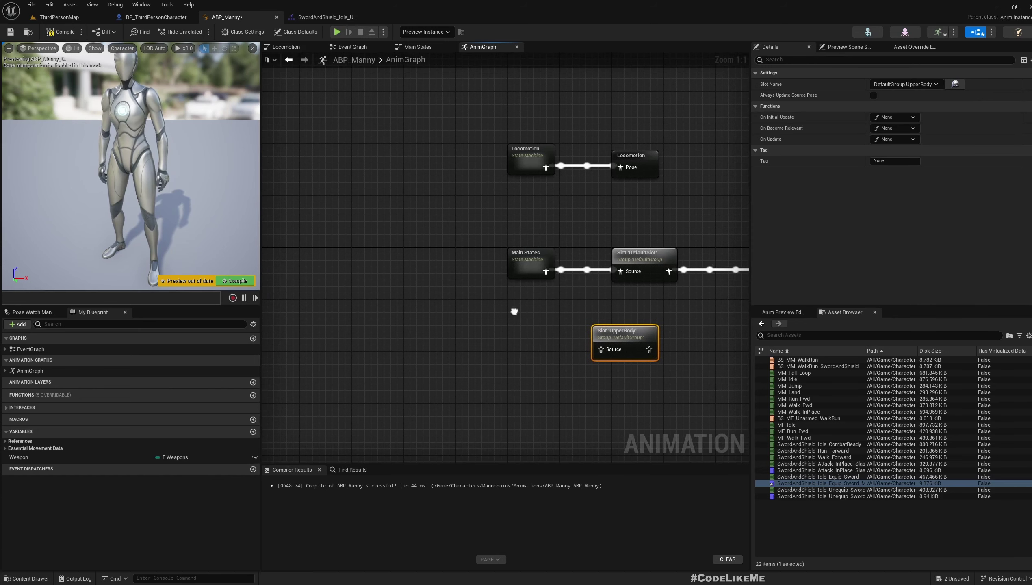
- Rearrange the AnimGraph to open space between Main States and DefaultSlot, shifting the Locomotion pair and placing the UpperBody slot below Main States
click(382, 272)
drag(548, 252, 431, 253)
drag(625, 339, 548, 320)
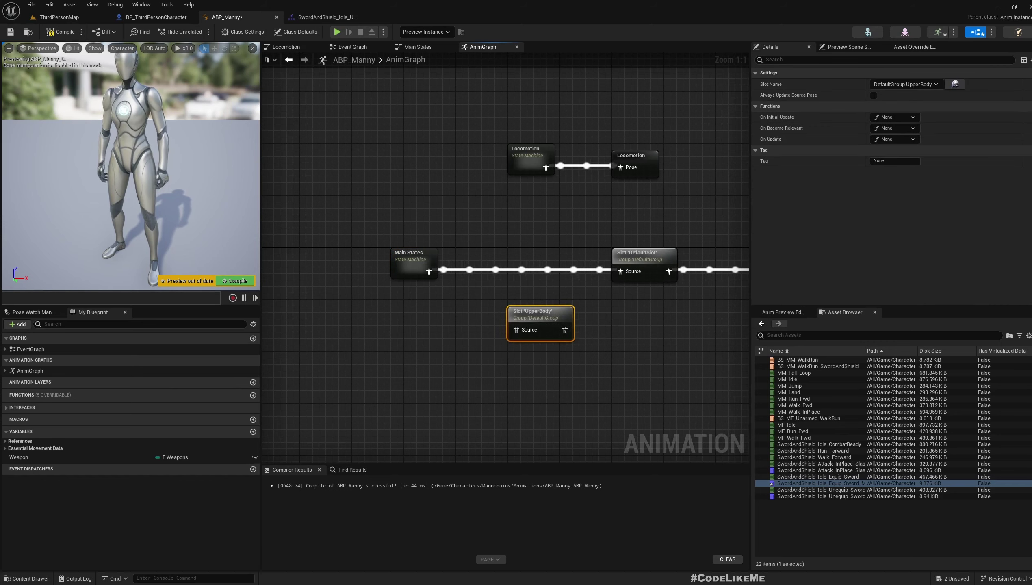
scroll(536, 373, down, 3)
right_drag(573, 375, 489, 370)
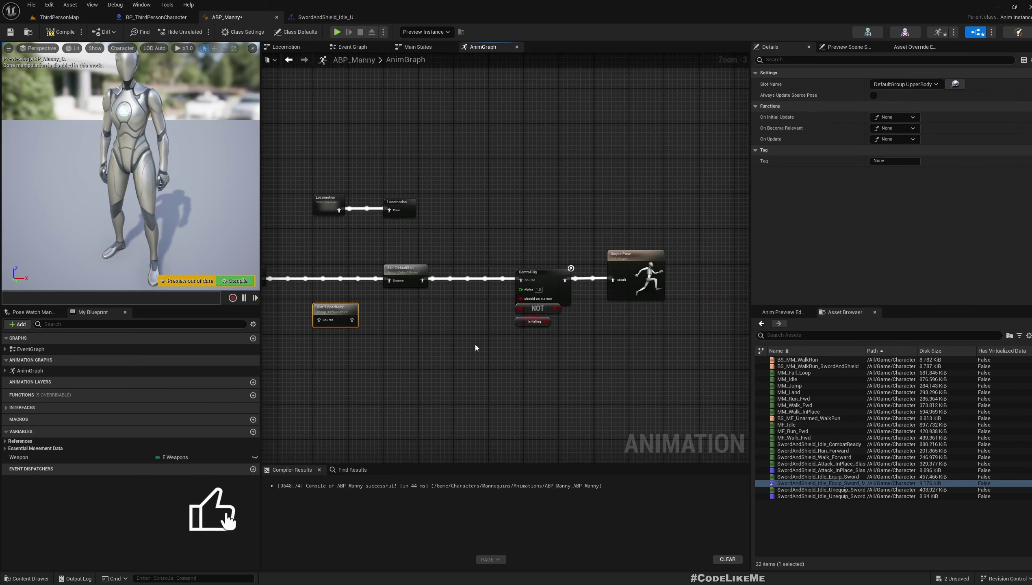
drag(403, 270, 433, 270)
right_drag(416, 310, 556, 347)
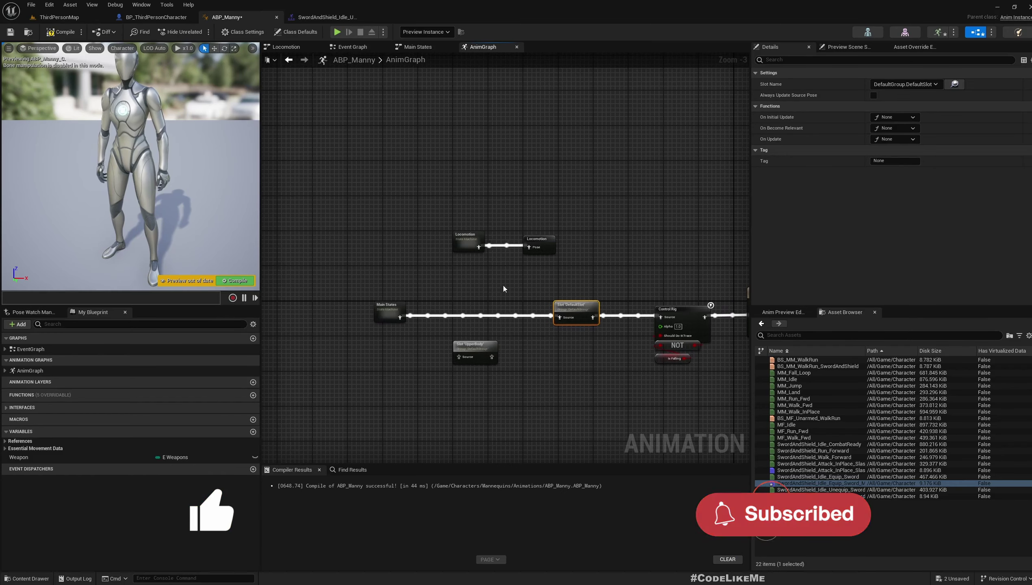
drag(422, 208, 572, 264)
drag(463, 239, 370, 225)
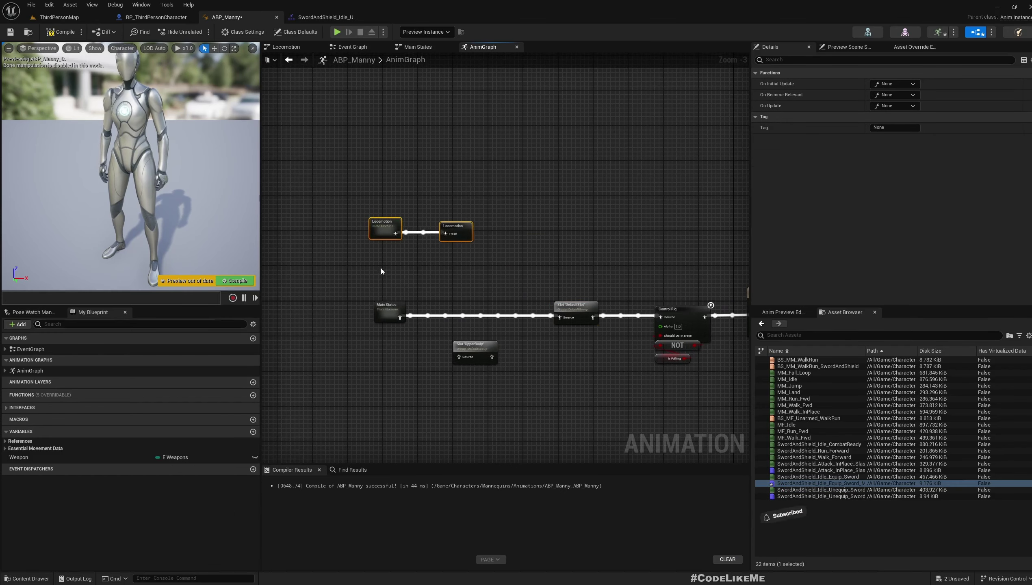
scroll(354, 340, up, 3)
drag(518, 356, 434, 405)
- Feed the Main States output into a new saved cached pose named MainStates Pose
drag(407, 306, 453, 335)
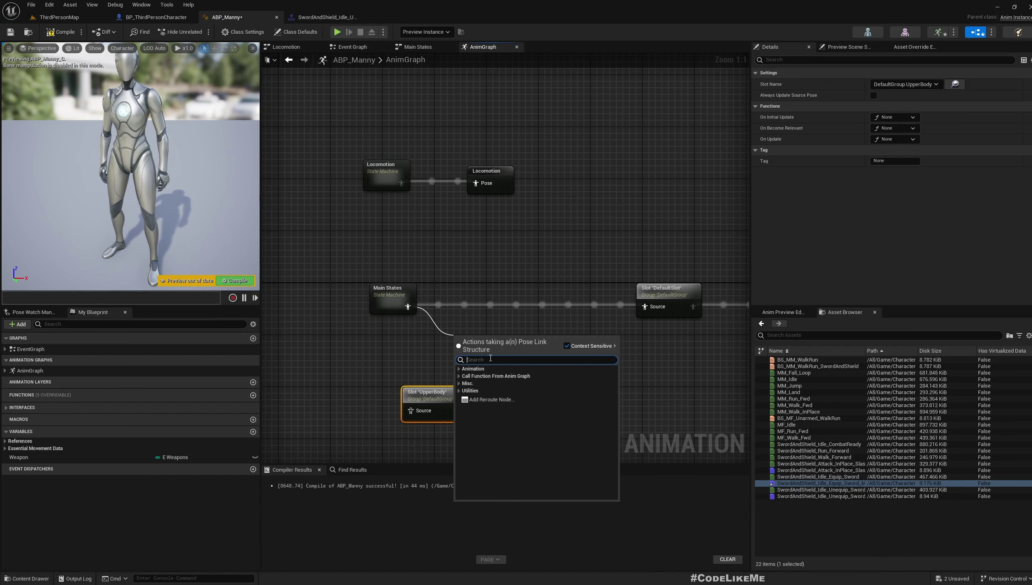
text(save)
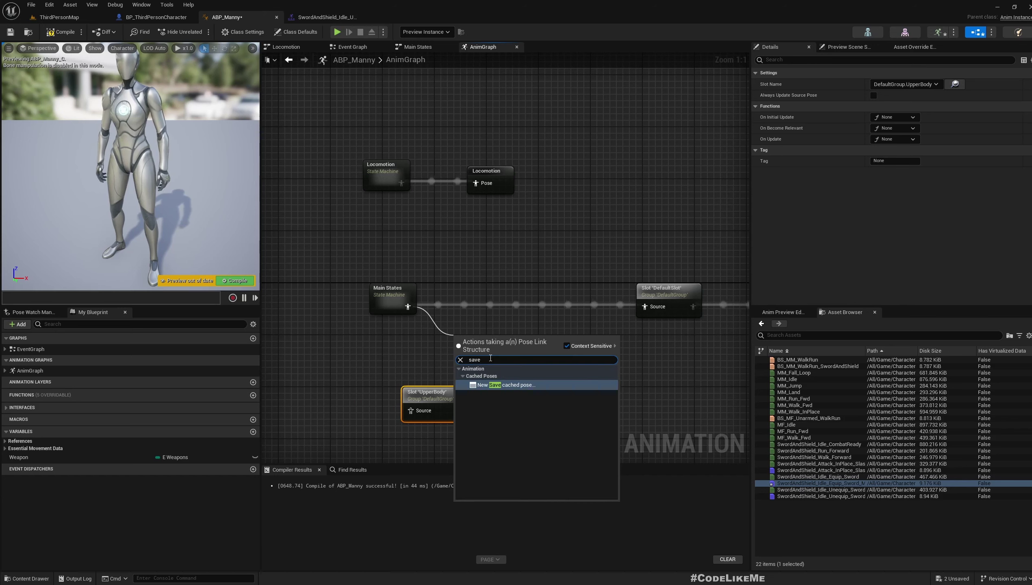
key(Return)
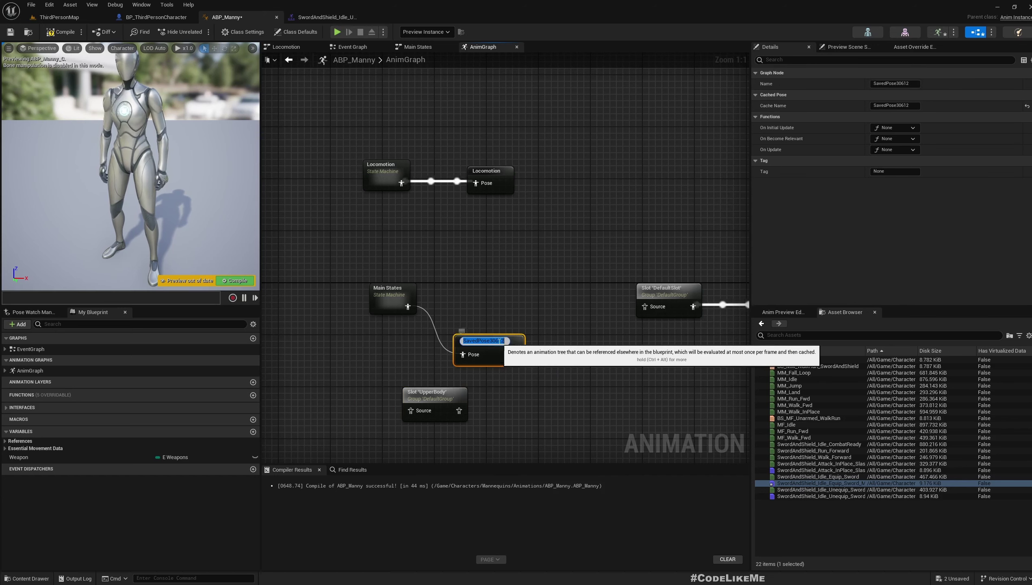
key(Return)
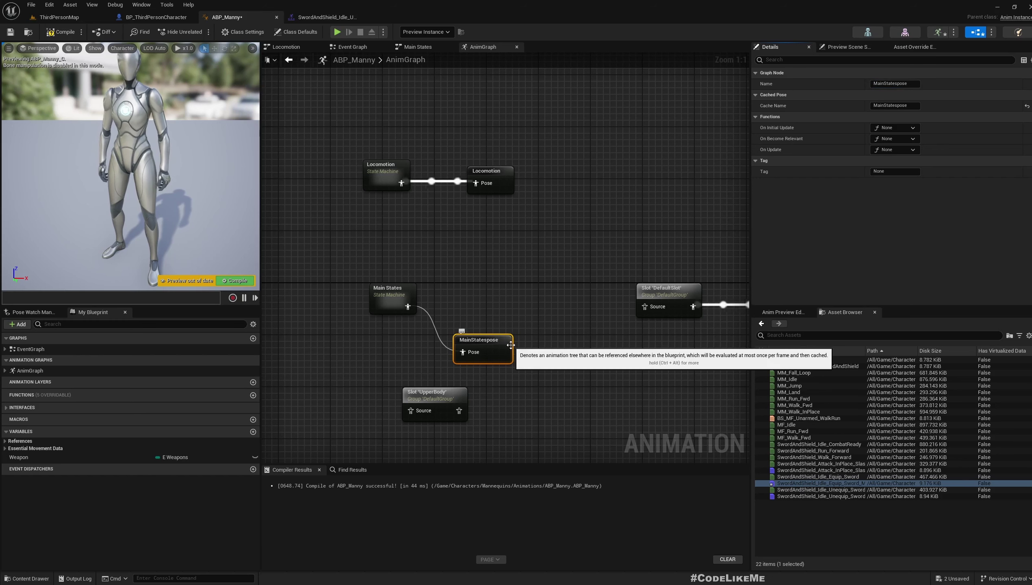
click(913, 84)
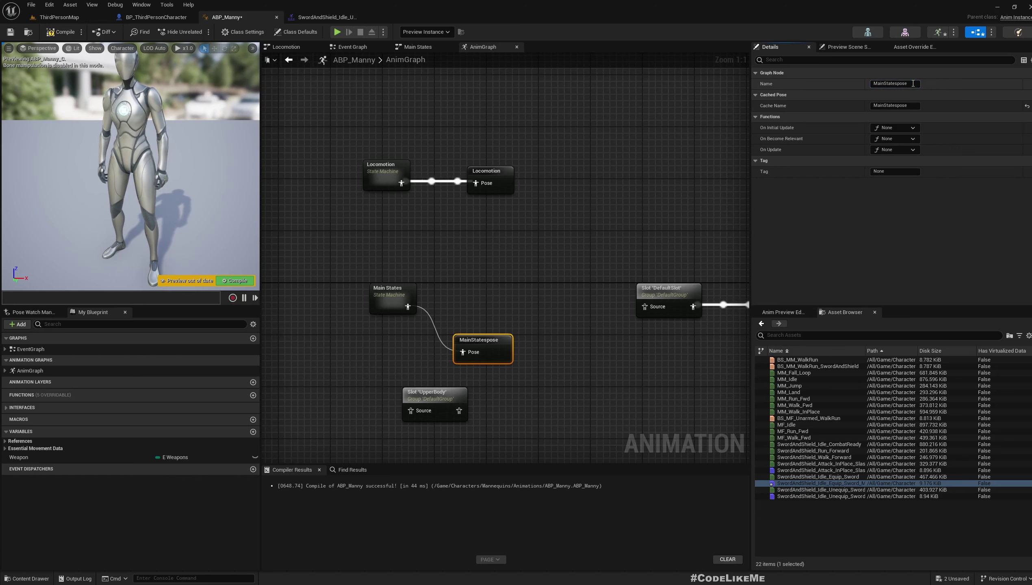
right_click(488, 297)
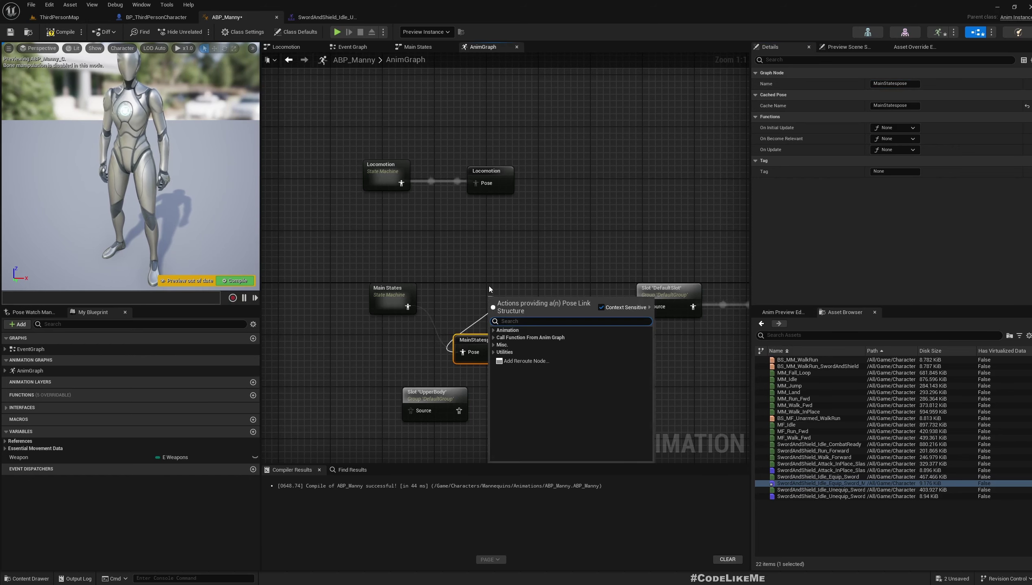
click(496, 284)
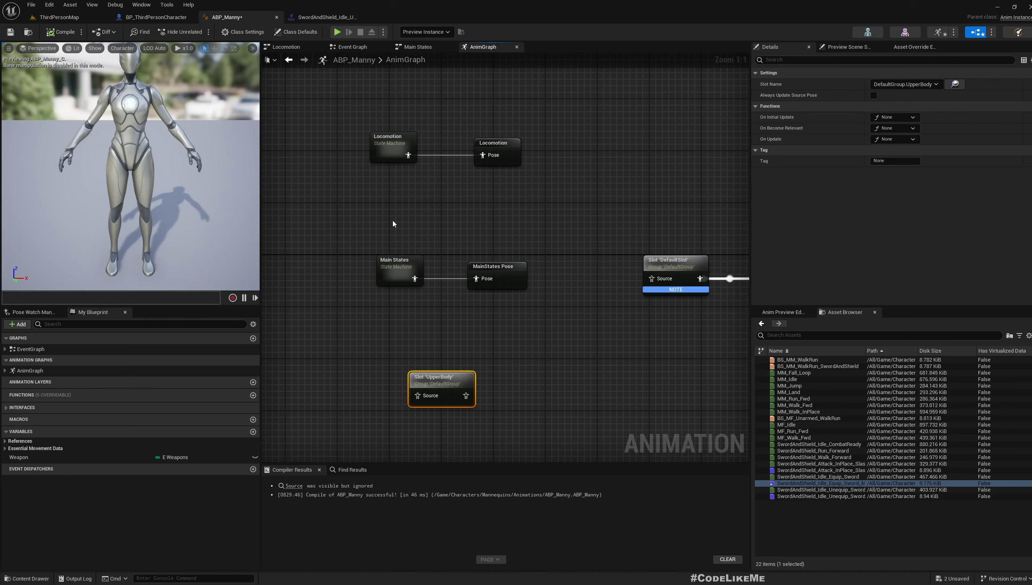
- Move the Main States and MainStates Pose nodes up to sit just below the Locomotion pair
drag(393, 220, 513, 294)
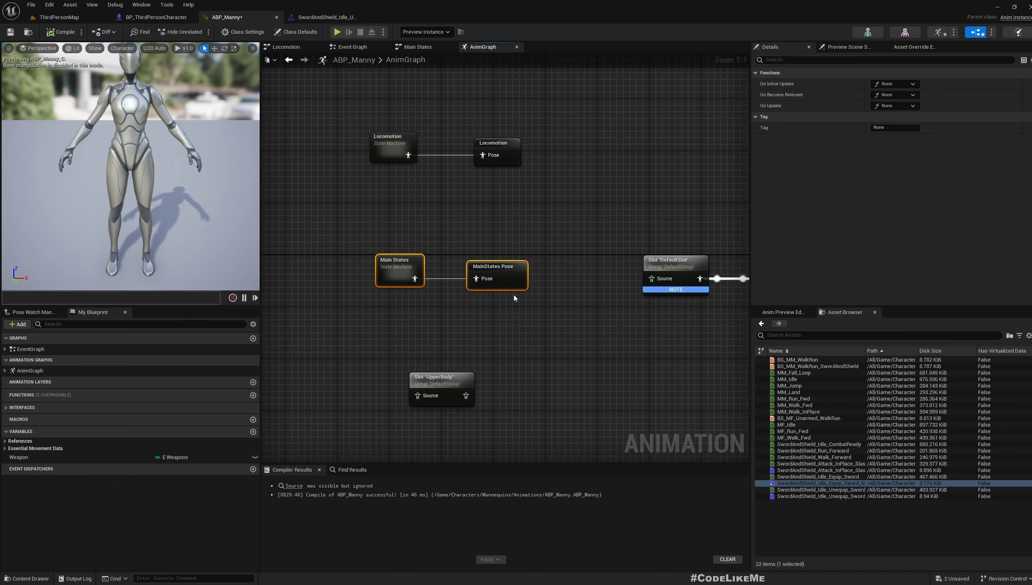
right_drag(422, 187, 422, 244)
drag(347, 176, 503, 247)
click(517, 286)
drag(500, 211, 494, 152)
right_drag(386, 259, 398, 242)
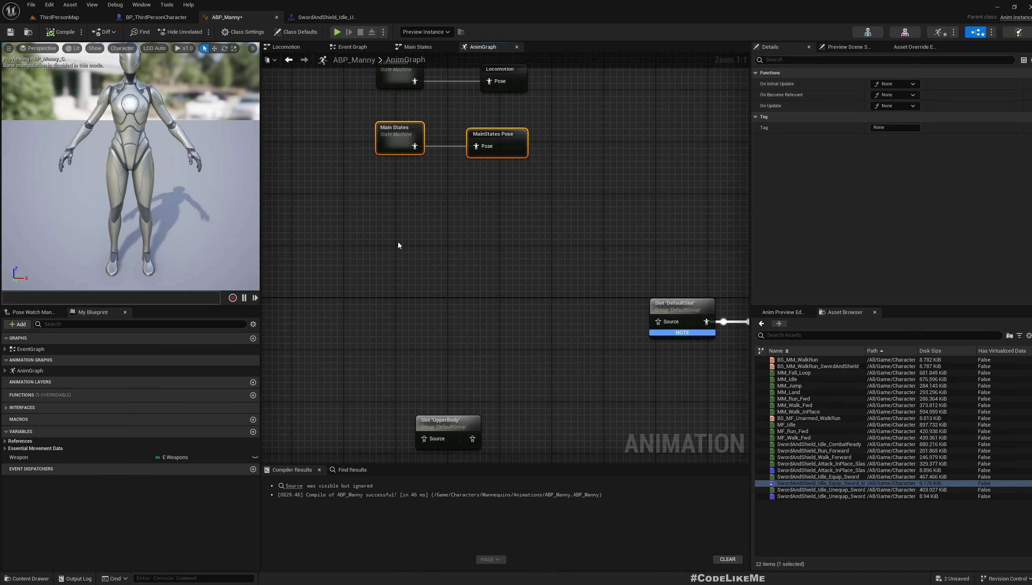
- Add two 'Use cached pose MainStates Pose' nodes to the AnimGraph, stacked one below the other
right_click(353, 224)
text(use cache)
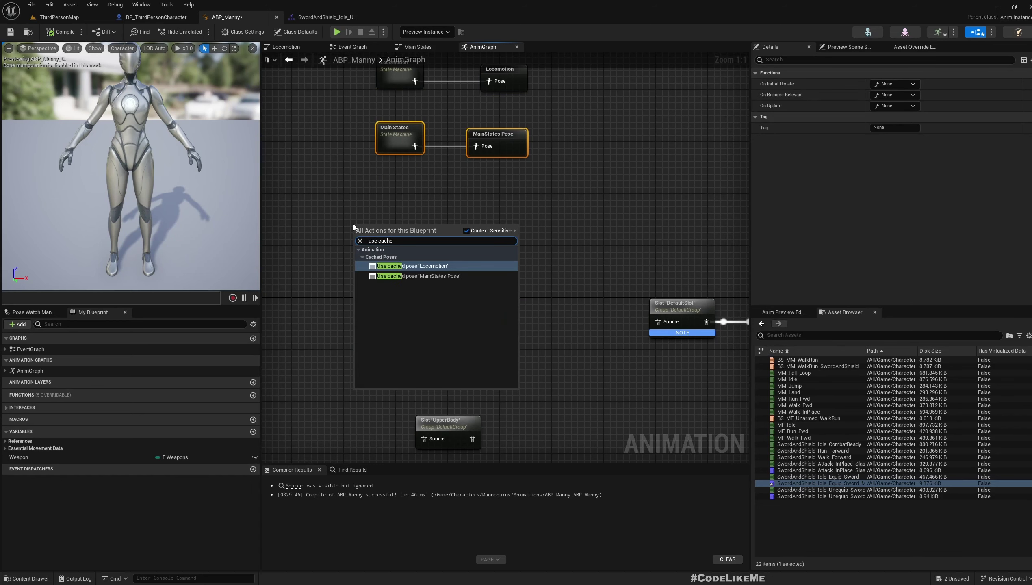
key(Down)
key(Return)
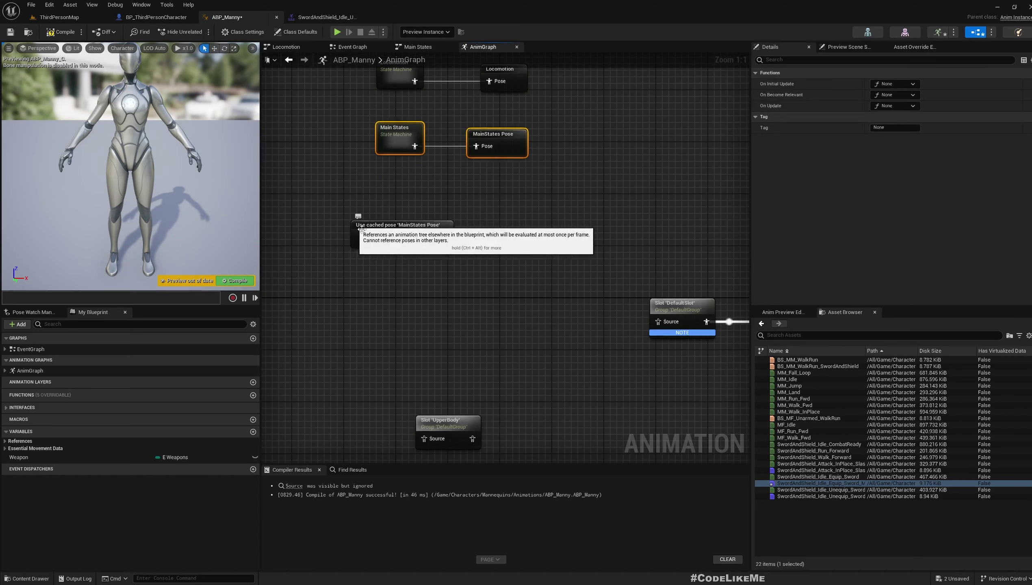
drag(409, 228, 357, 254)
key(ctrl+c)
key(ctrl+v)
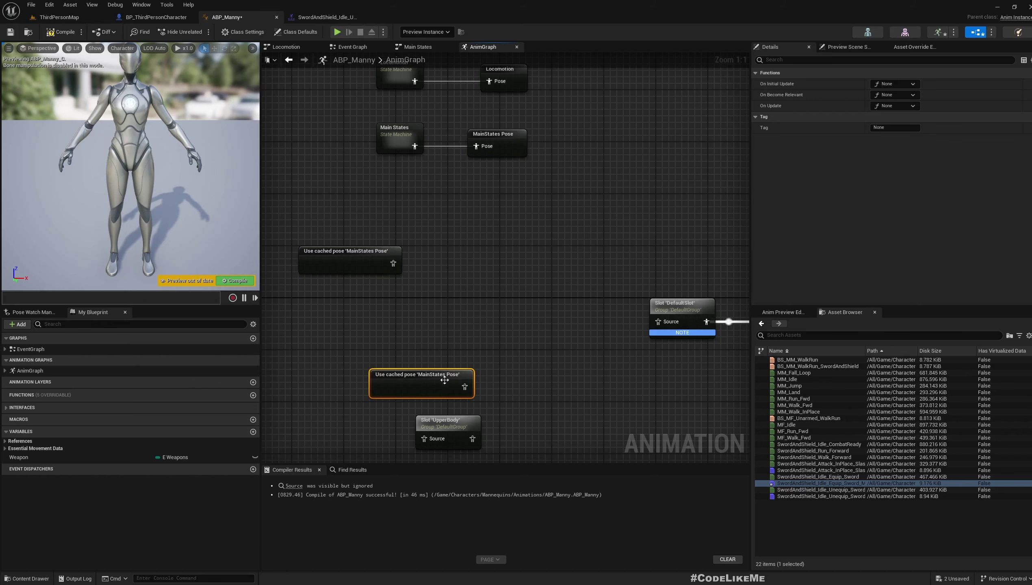
drag(441, 378, 372, 306)
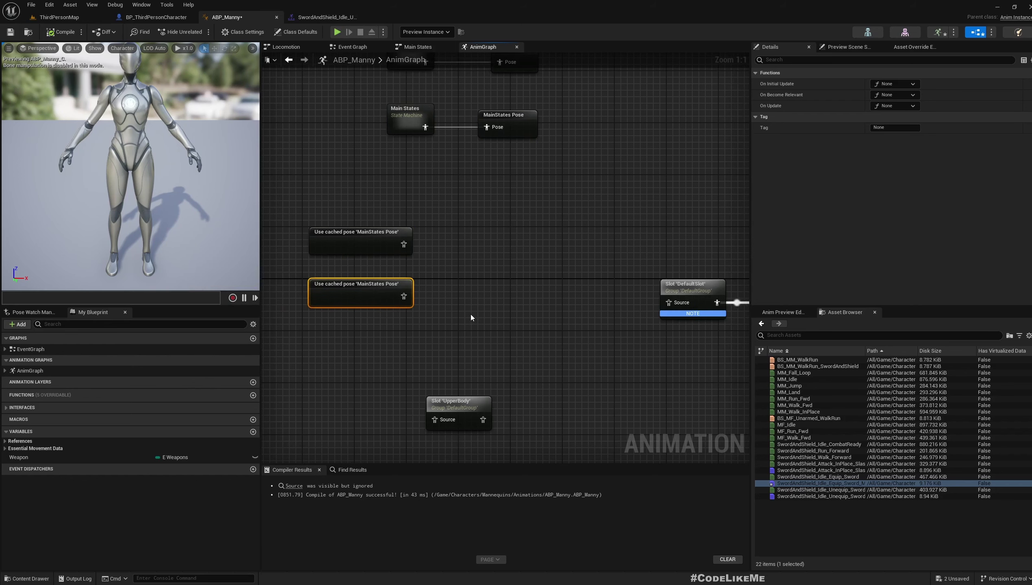
- Add a Layered blend per bone node and connect the upper cached MainStates Pose to its Base Pose
right_drag(429, 231, 406, 295)
right_click(457, 300)
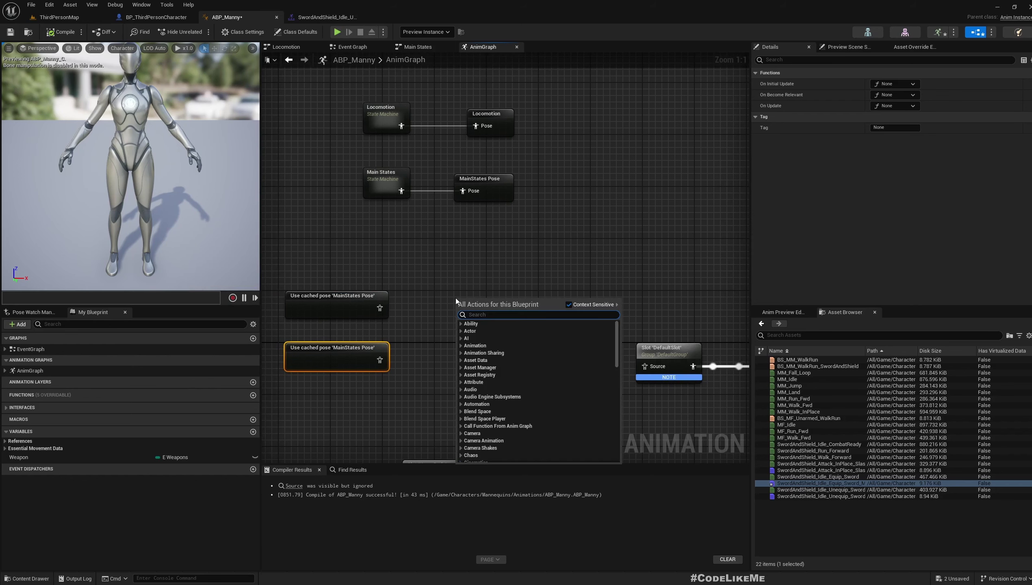
text(layere)
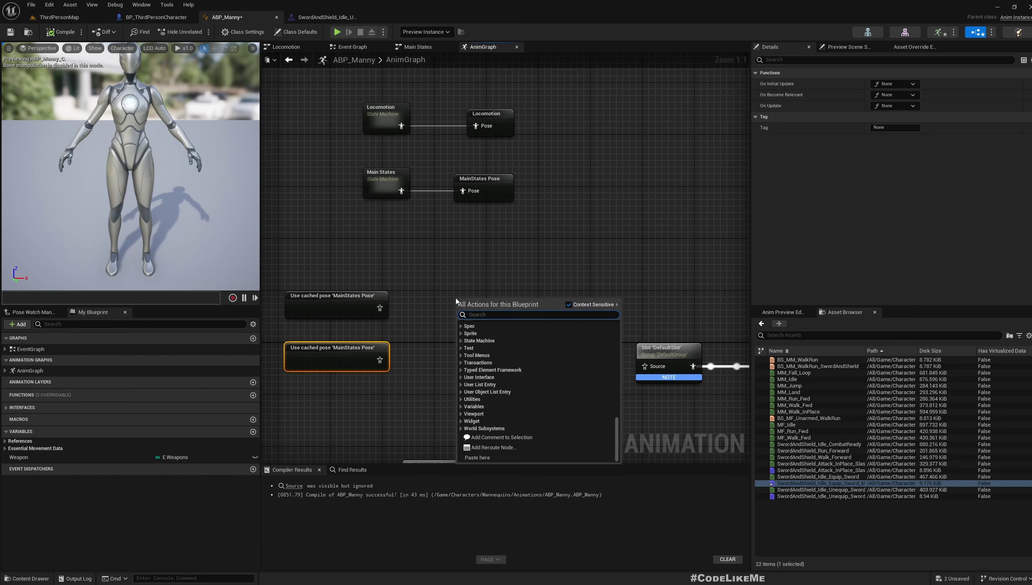
text(db)
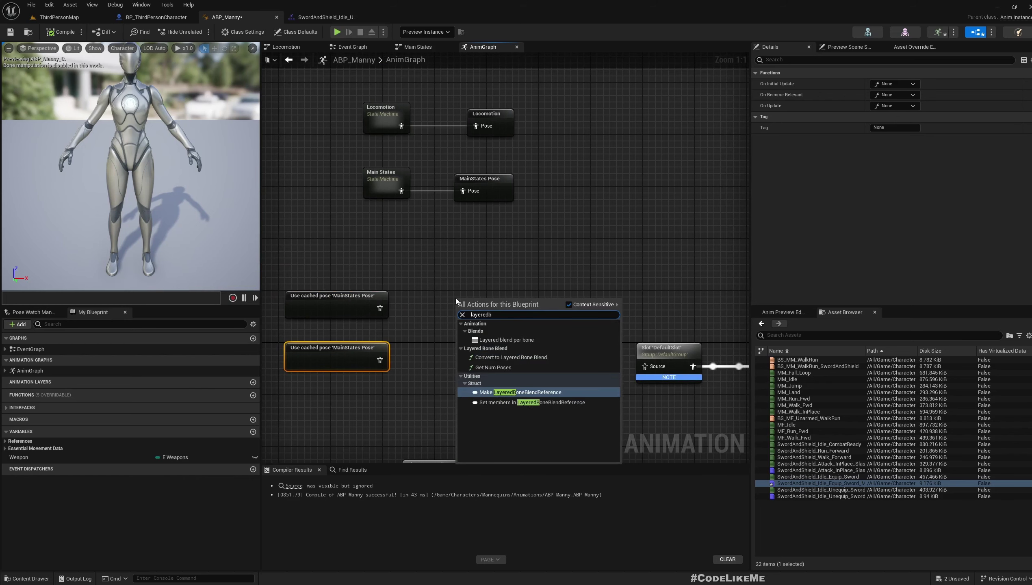
click(508, 340)
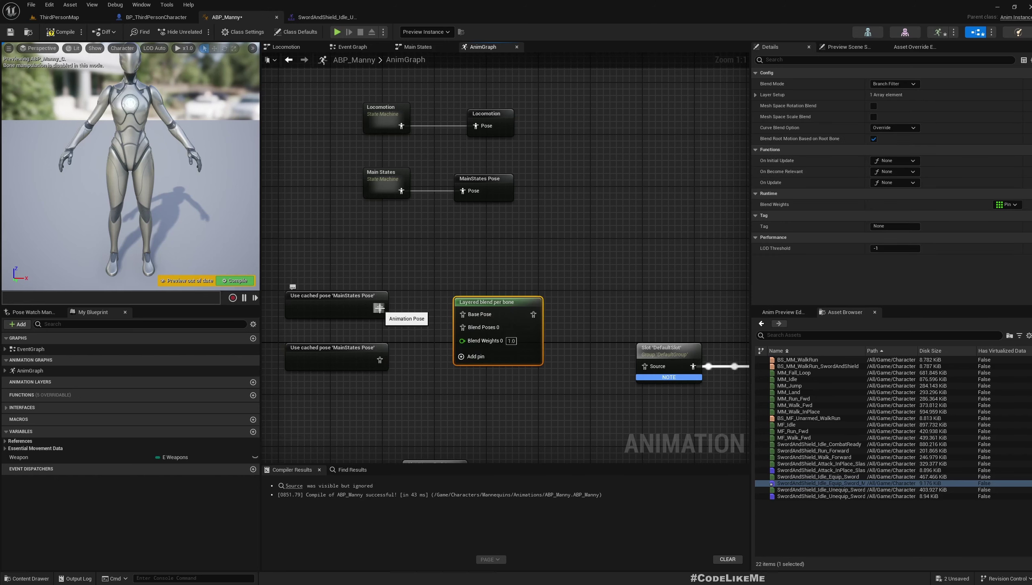
drag(504, 306, 510, 299)
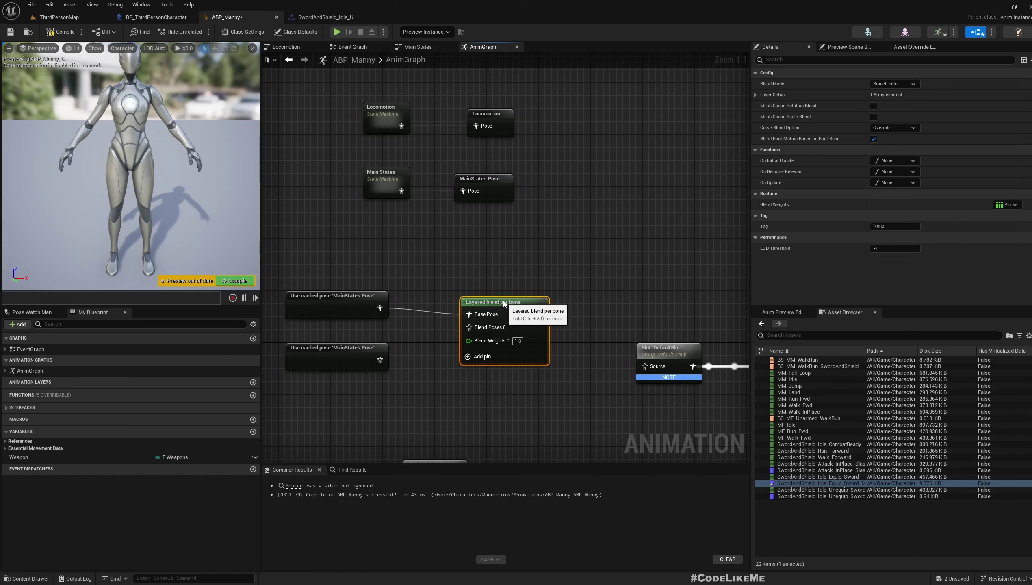
right_drag(515, 301, 467, 285)
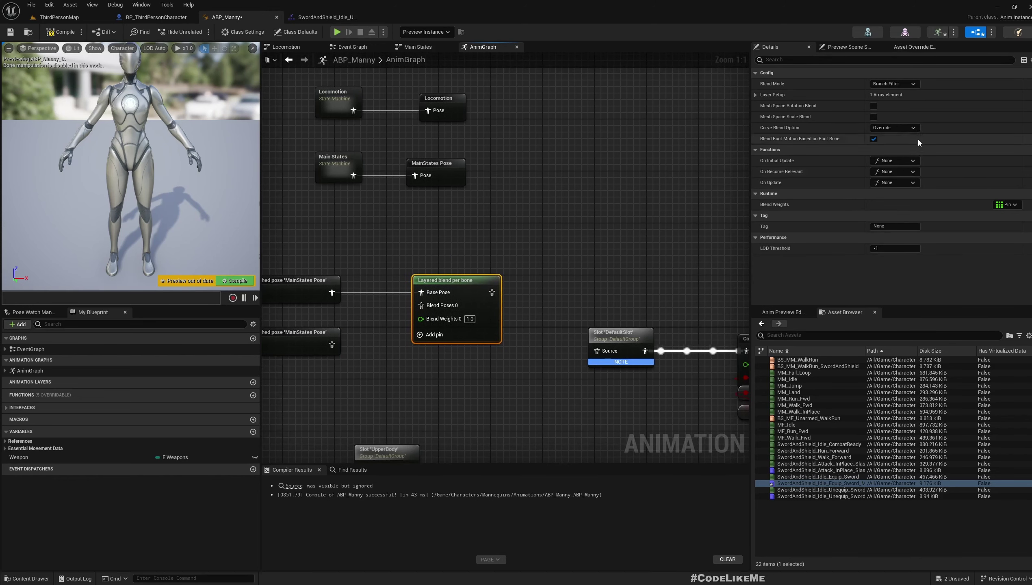
- Add one Branch Filters entry to the first Layer Setup element of the Layered blend per bone node and expand it
click(756, 96)
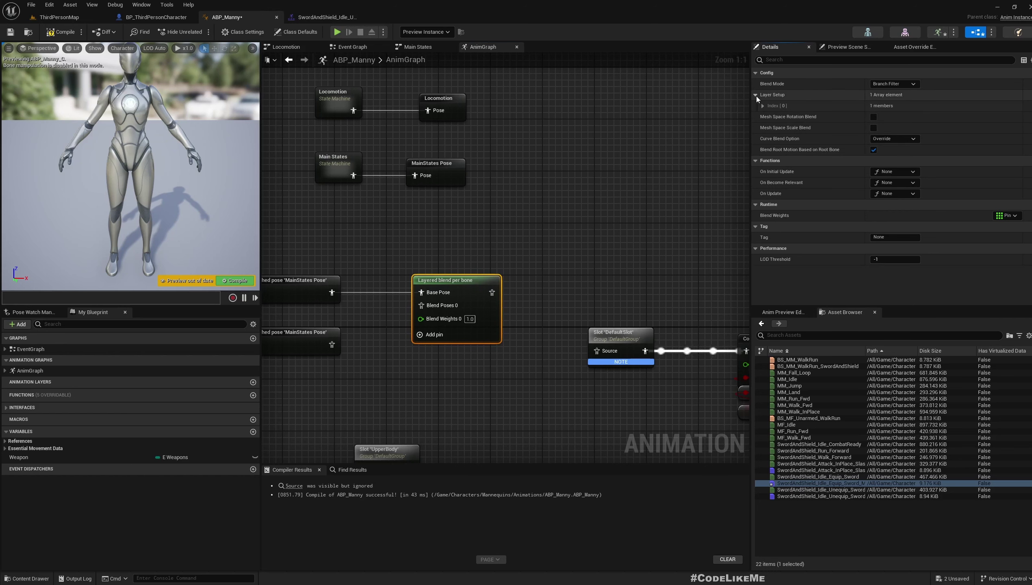
click(764, 106)
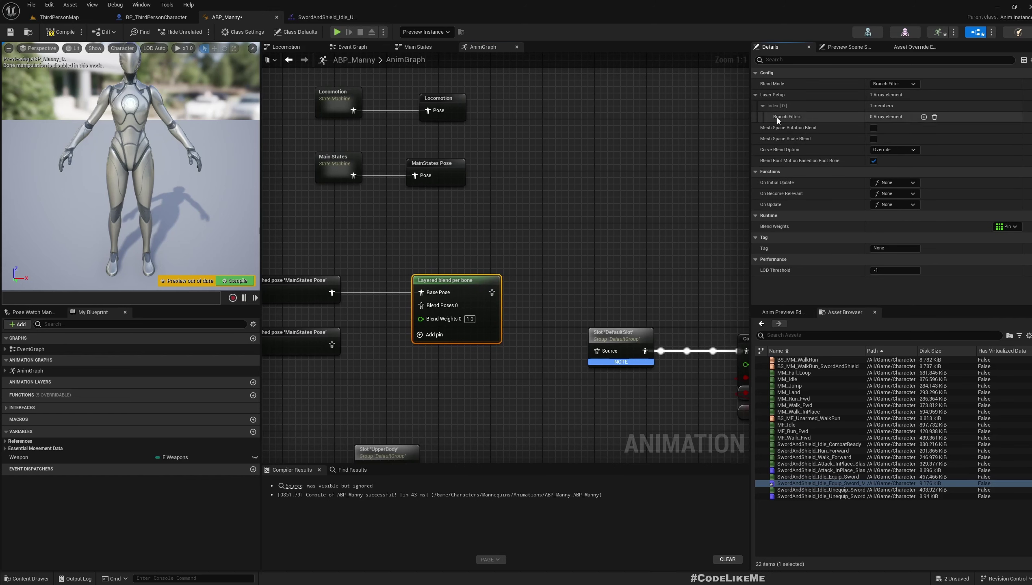
click(924, 116)
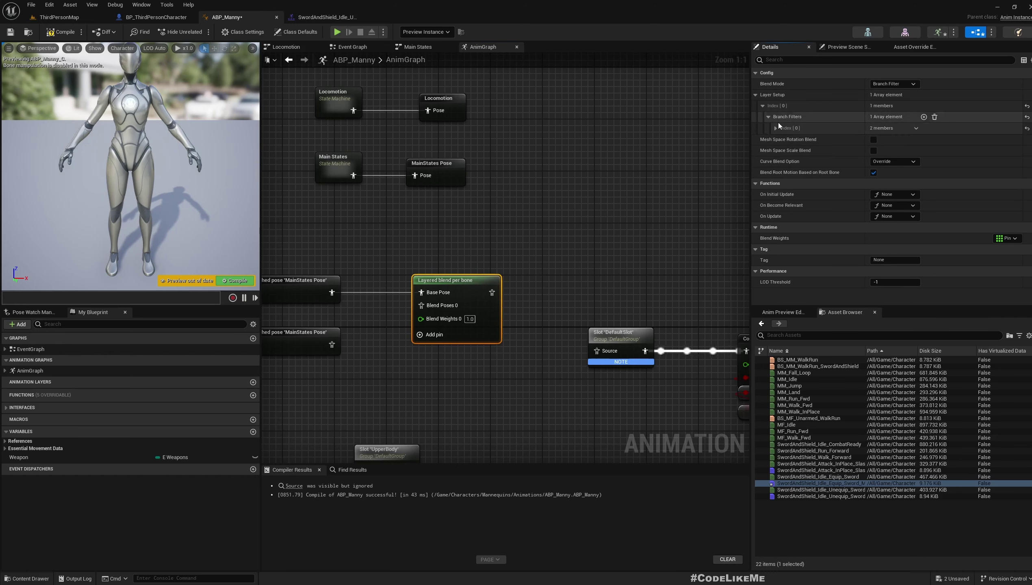
click(776, 128)
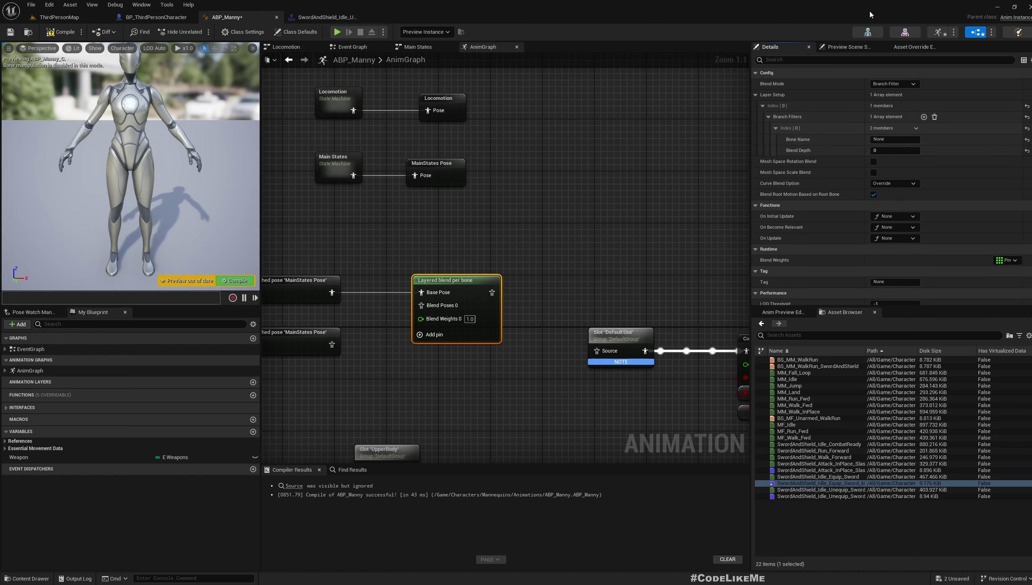
- Examine the spine_02 and spine_01 bones in the SKM_Quinn_Simple skeleton tree, and return to ABP_Manny
click(905, 32)
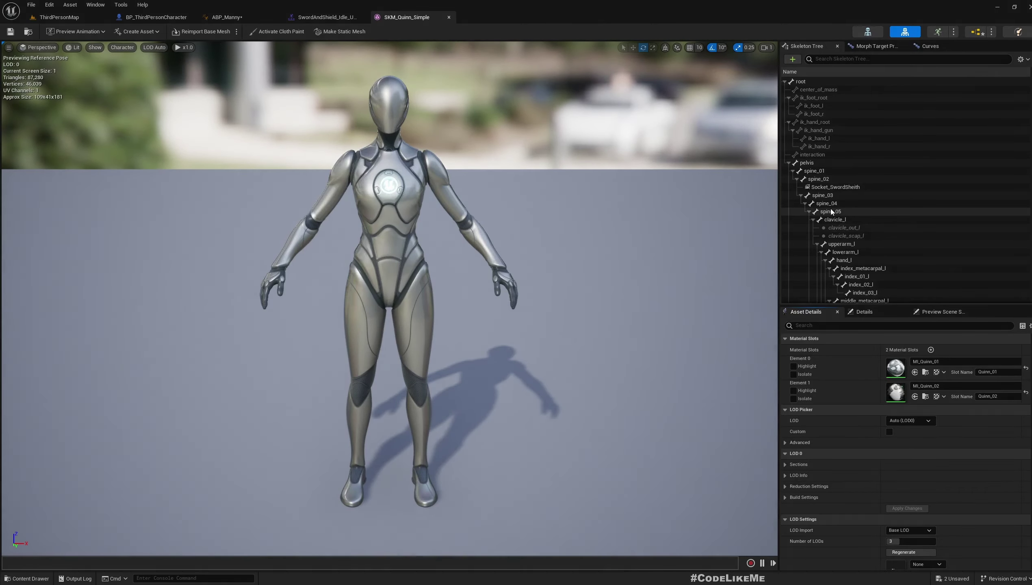
scroll(836, 217, up, 3)
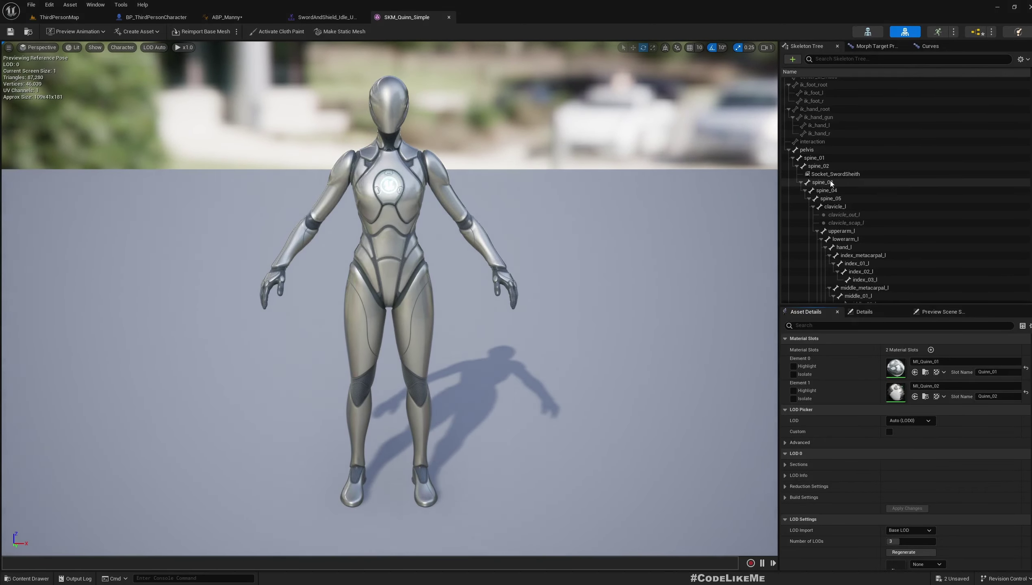
click(818, 166)
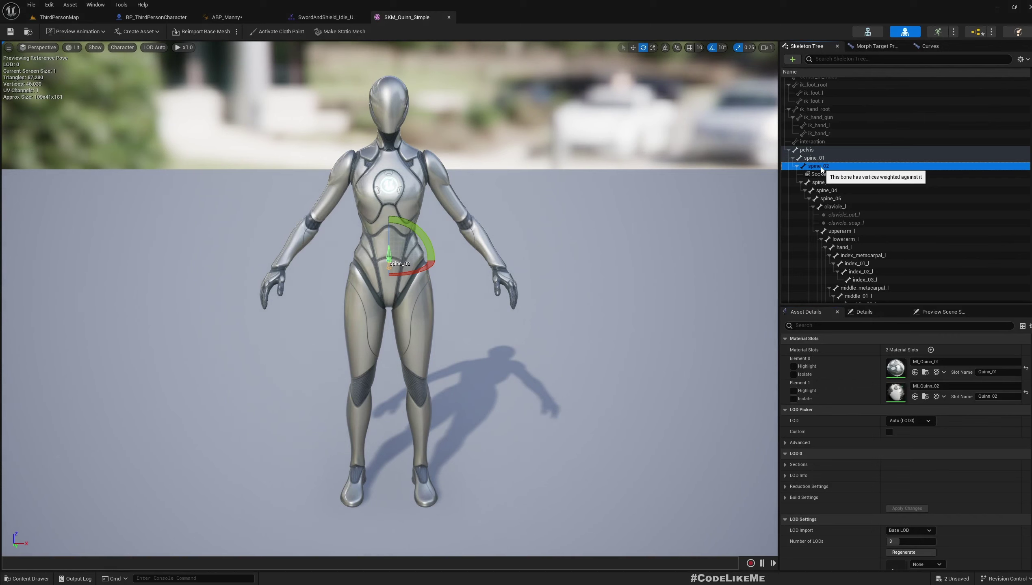
click(814, 158)
right_click(817, 159)
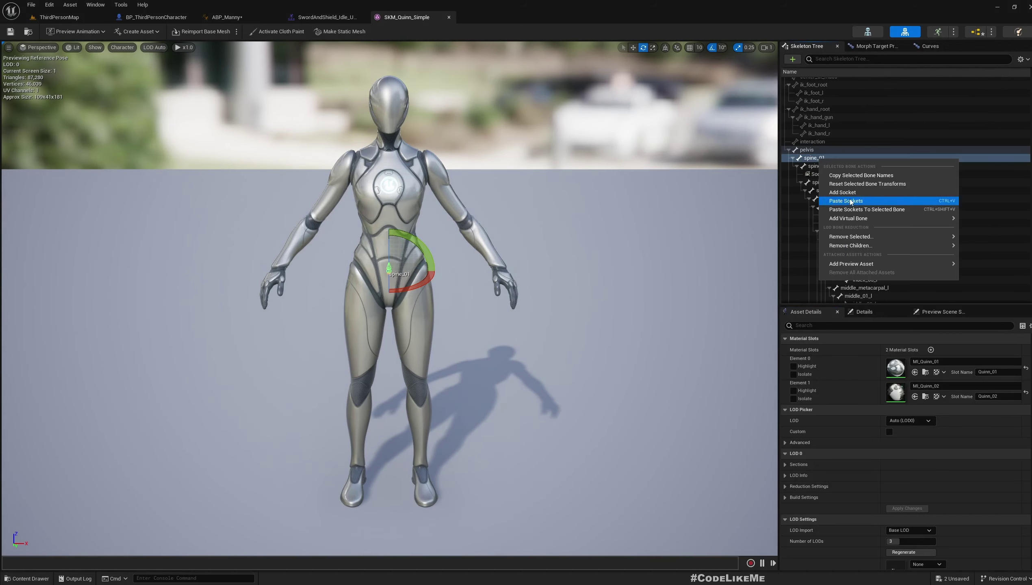
click(848, 201)
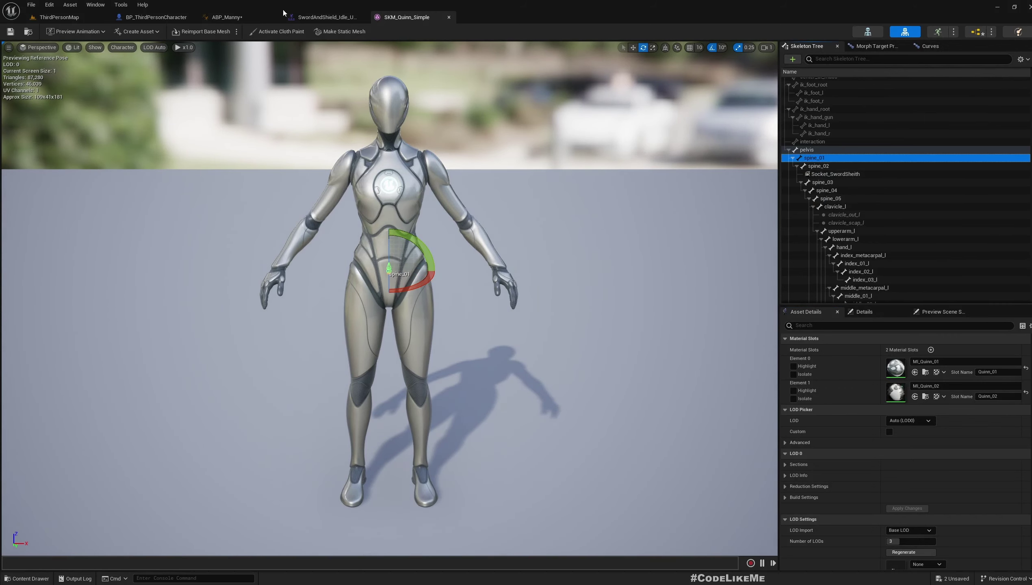
click(254, 17)
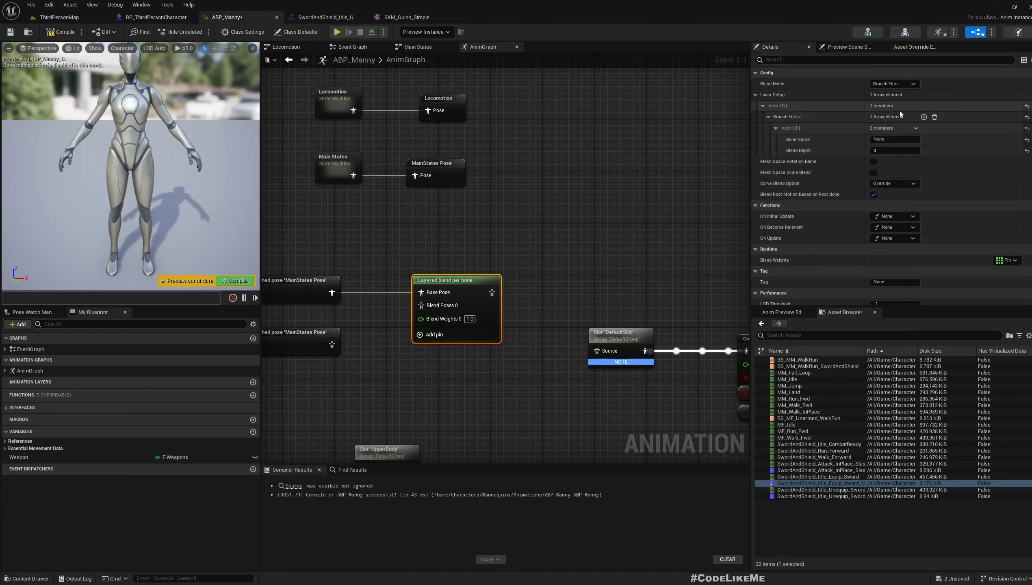
- Paste spine_01 as the Bone Name of the Layered blend per bone node's branch filter
right_click(887, 140)
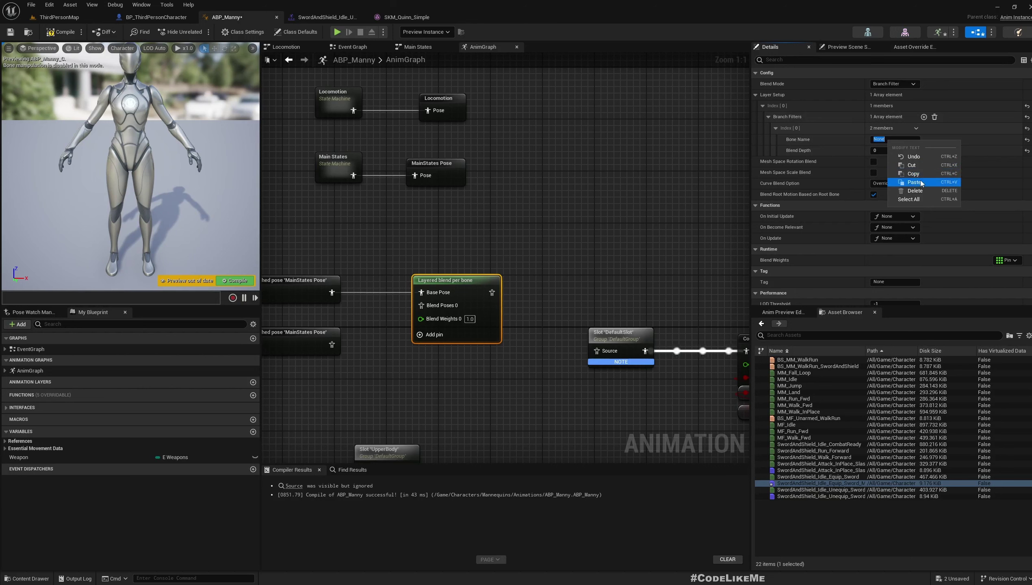
click(914, 182)
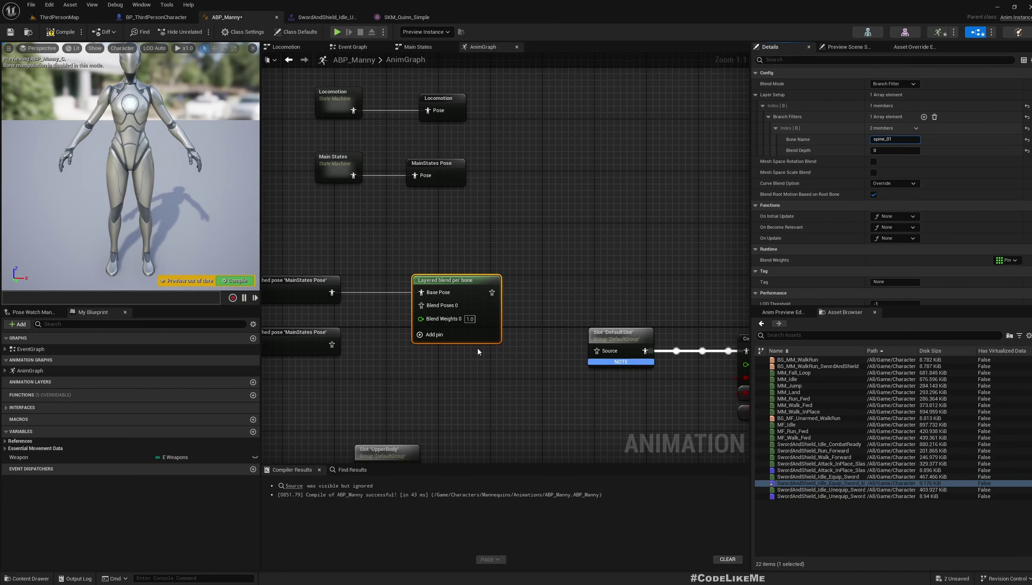
- Arrange the lower cached MainStates Pose and the UpperBody slot side by side below the upper cached pose, and connect the pose to the slot's Source
right_drag(478, 348, 567, 293)
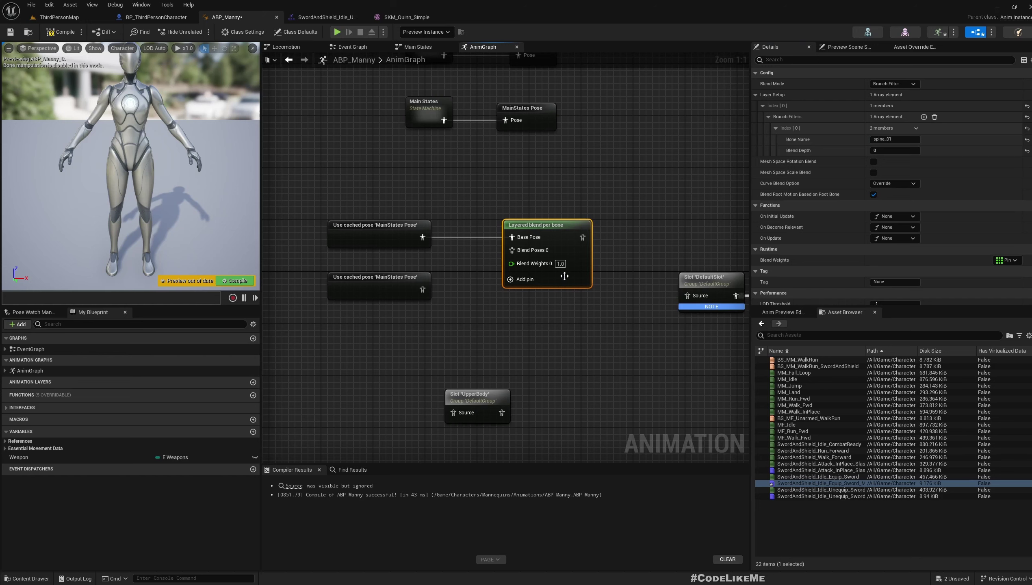
drag(487, 390, 415, 375)
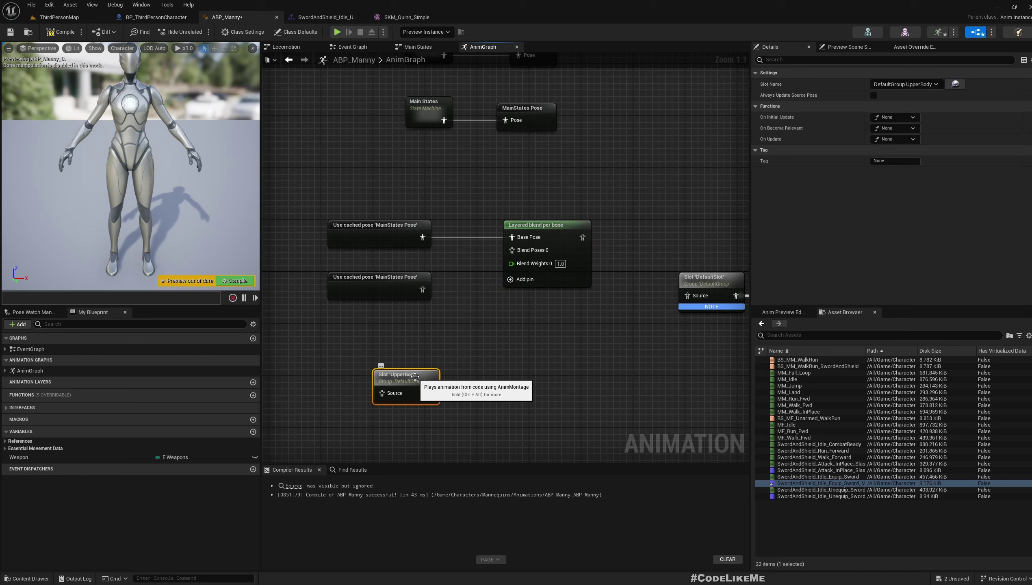
right_drag(427, 348, 506, 357)
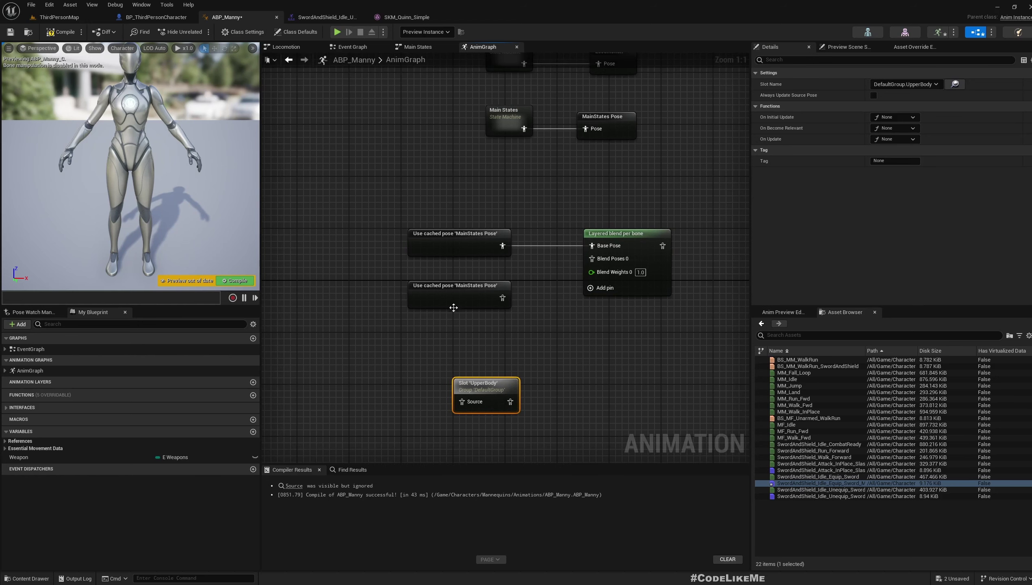
drag(433, 292, 322, 298)
drag(486, 397, 487, 308)
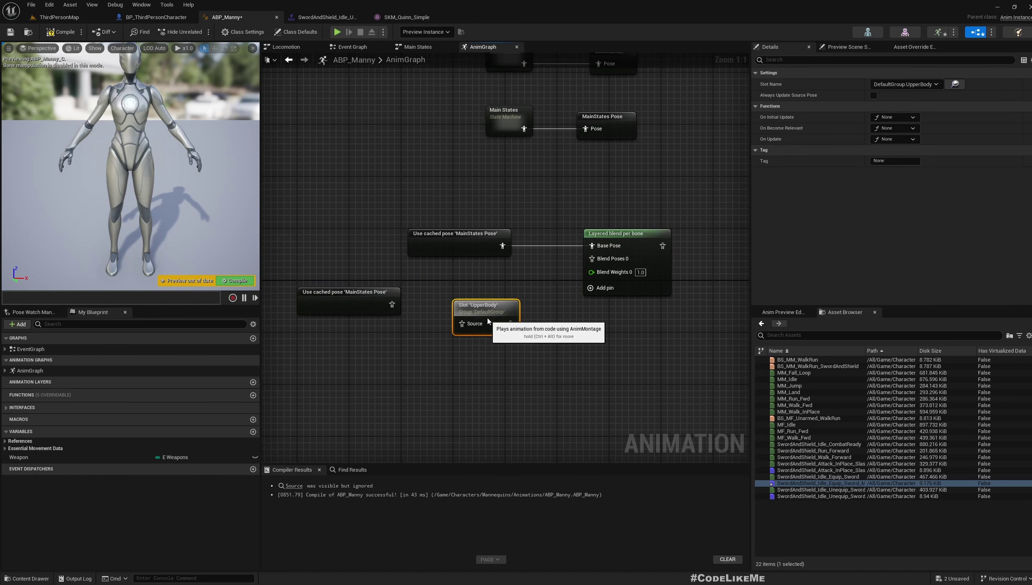
drag(367, 299, 362, 305)
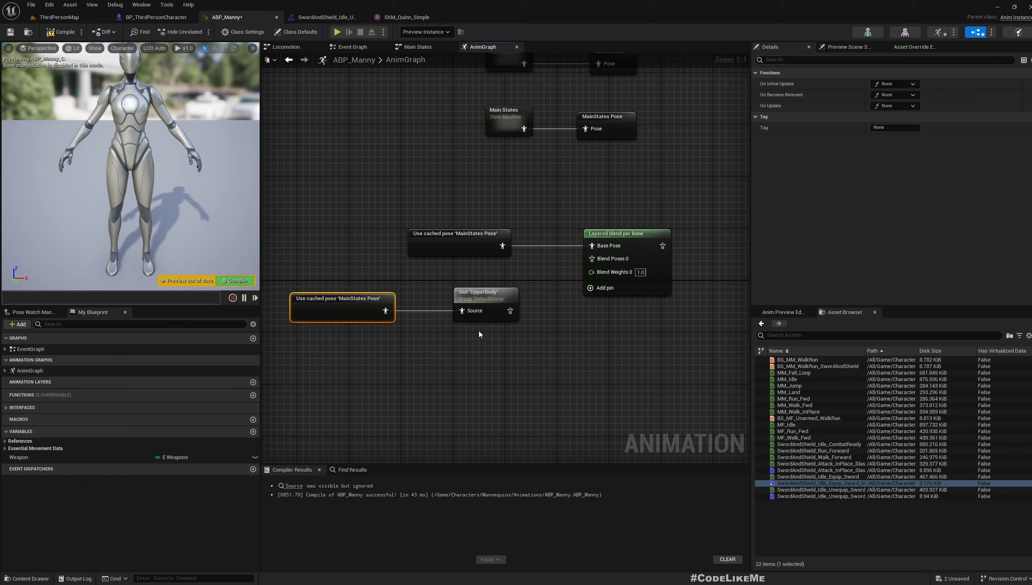
- Connect the UpperBody slot to Blend Poses 0 and the Layered blend per bone output to the DefaultSlot's Source
right_drag(548, 323, 546, 351)
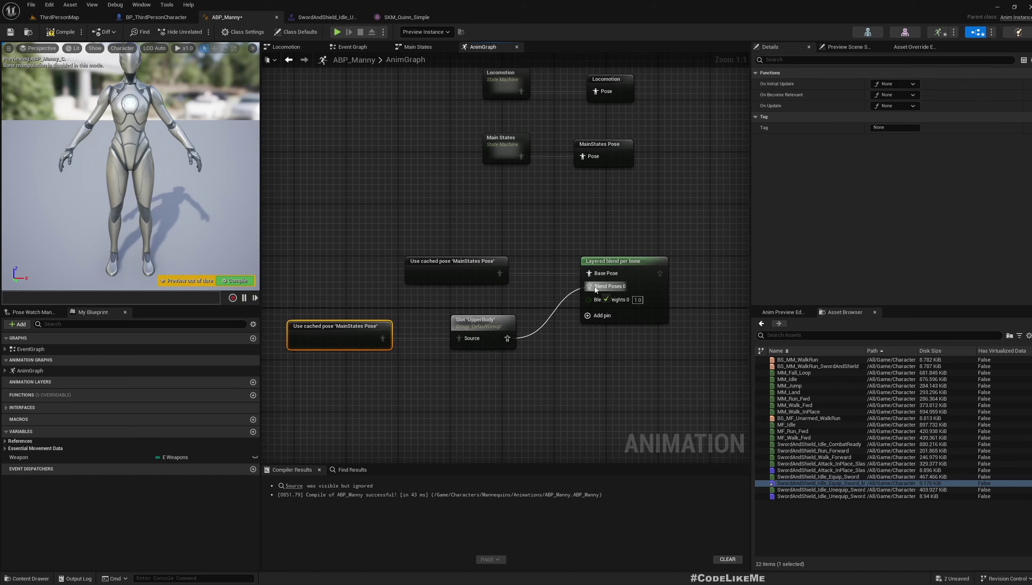
drag(596, 289, 596, 289)
right_drag(629, 332, 597, 291)
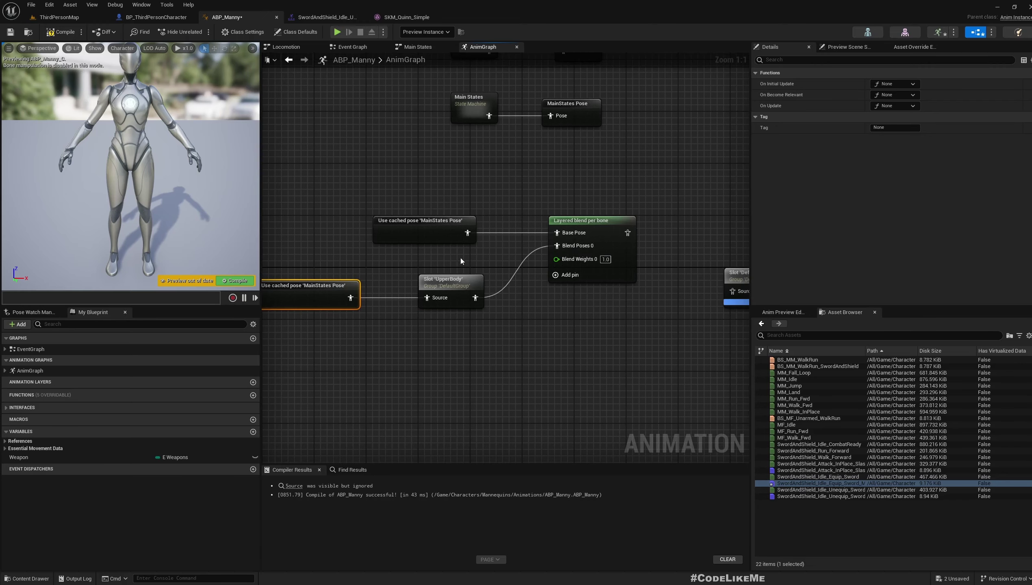
click(585, 245)
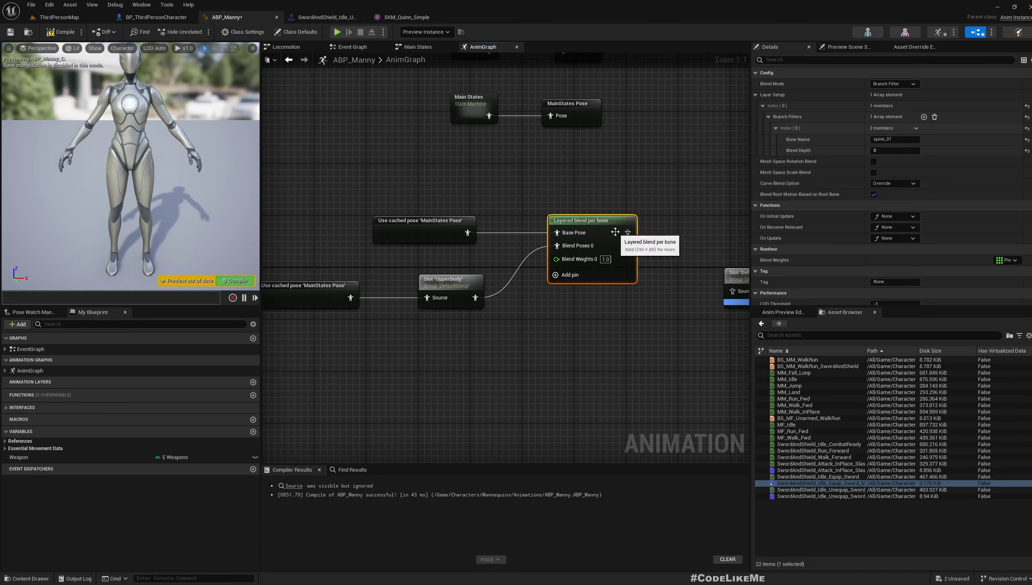
right_drag(646, 372, 526, 249)
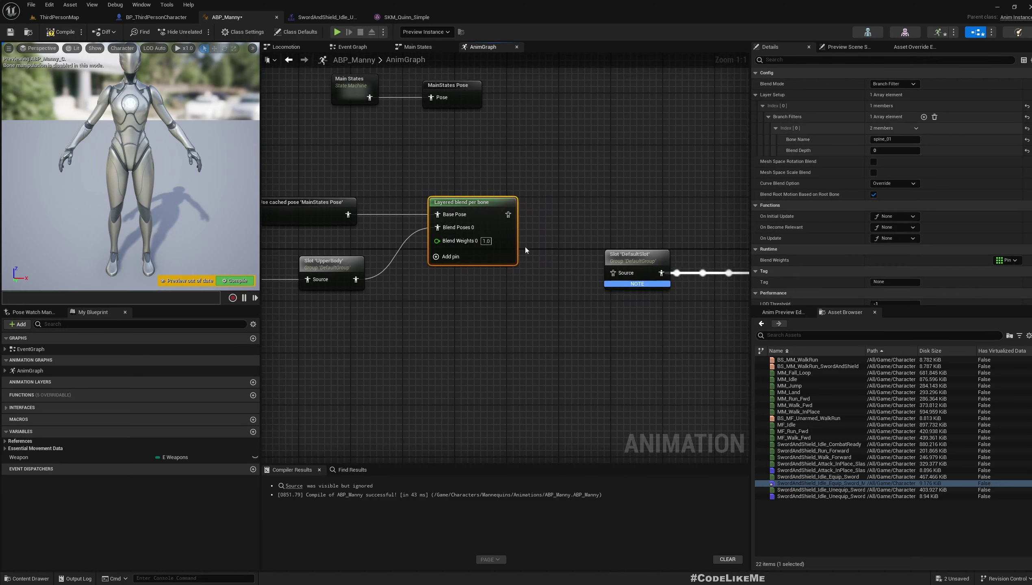
drag(506, 214, 615, 273)
- Move the cached poses, UpperBody slot and Layered blend per bone nodes together down in line with the DefaultSlot, and compile ABP_Manny
right_drag(488, 335, 526, 348)
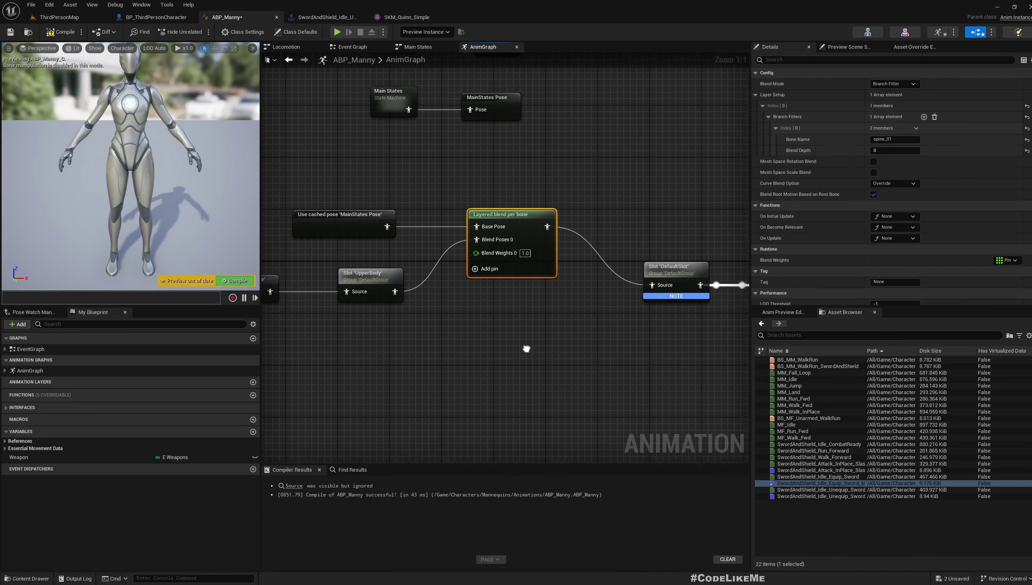
scroll(527, 347, down, 2)
drag(331, 232, 524, 289)
drag(520, 251, 520, 295)
key(F7)
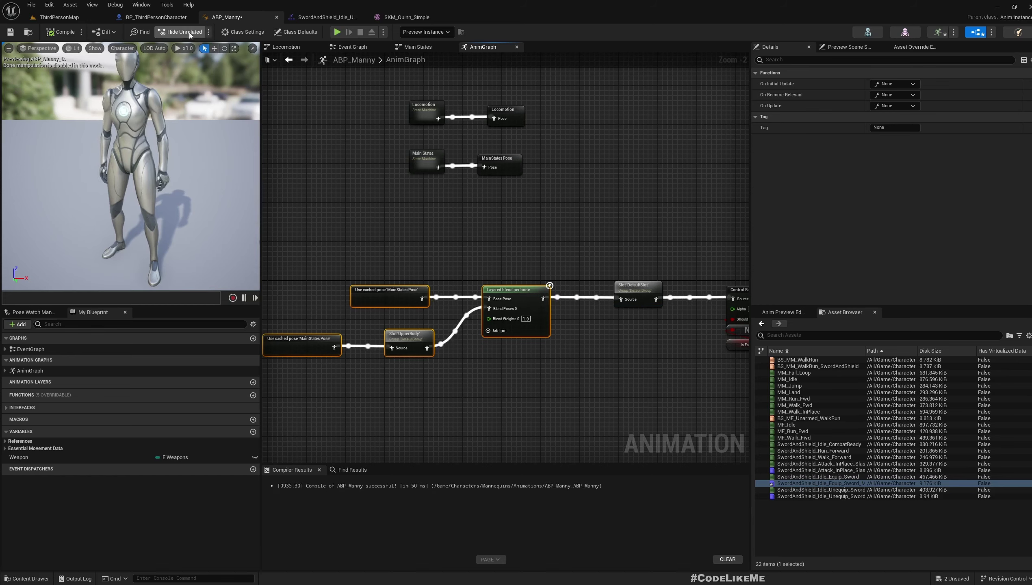
- Play ThirdPersonMap in a full-screen viewport, run the character to the swords and collect one
click(59, 16)
key(F11)
key(alt+p)
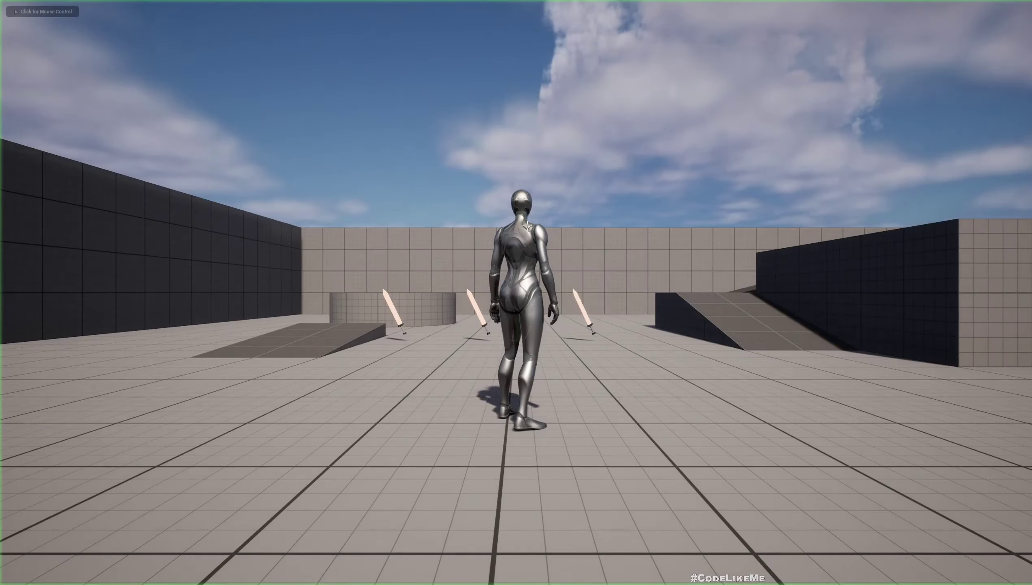
key(w)
key(w)
key(e)
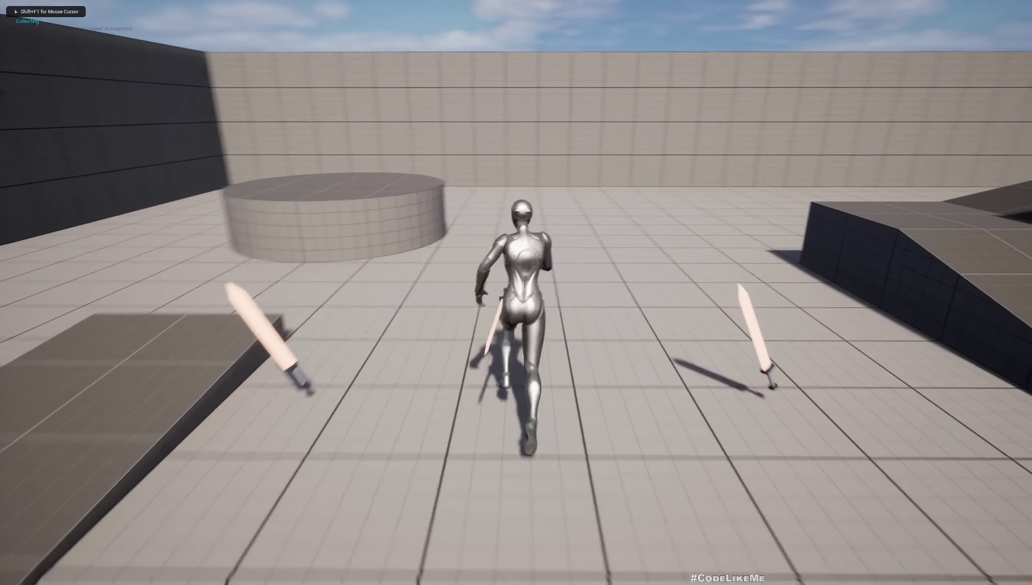
key(w)
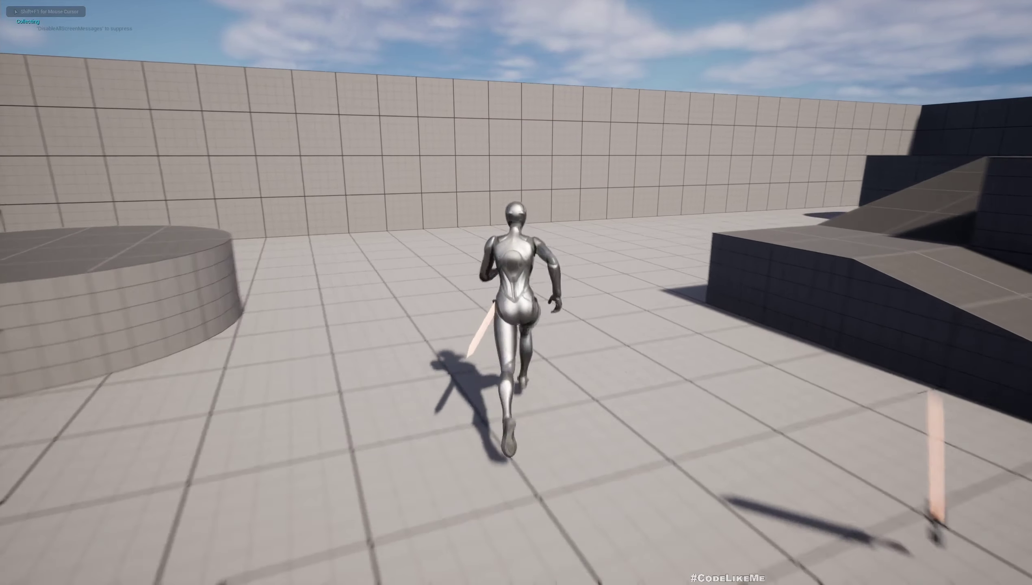
- Test equipping and unequipping the sword while running around the level, and stop the play session
key(1)
key(w)
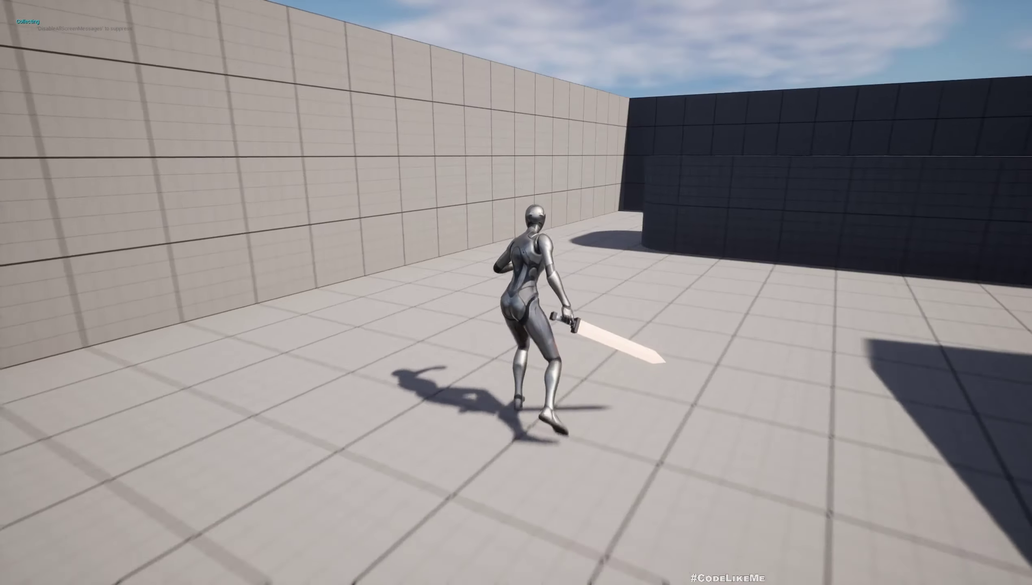
key(w)
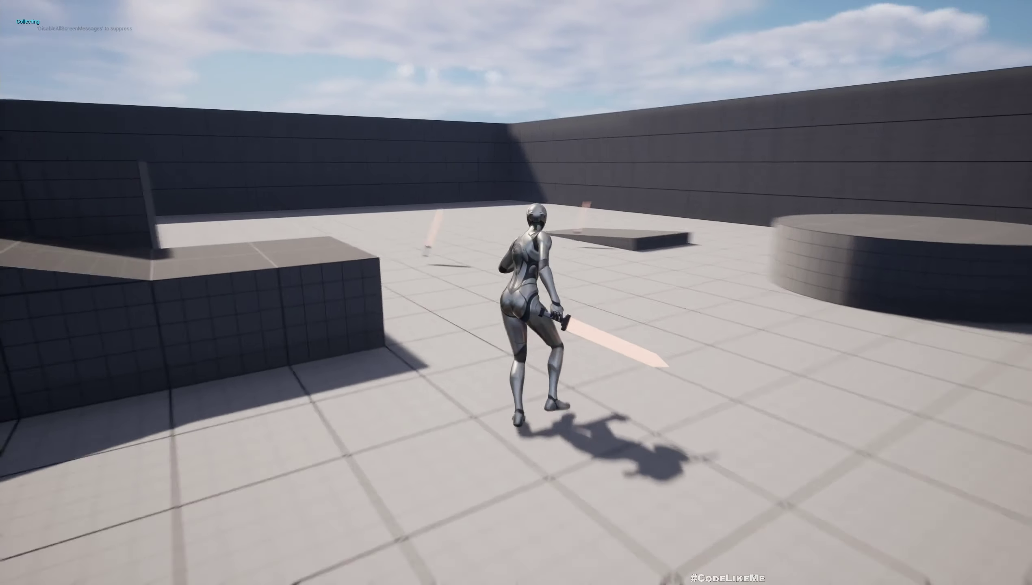
key(w)
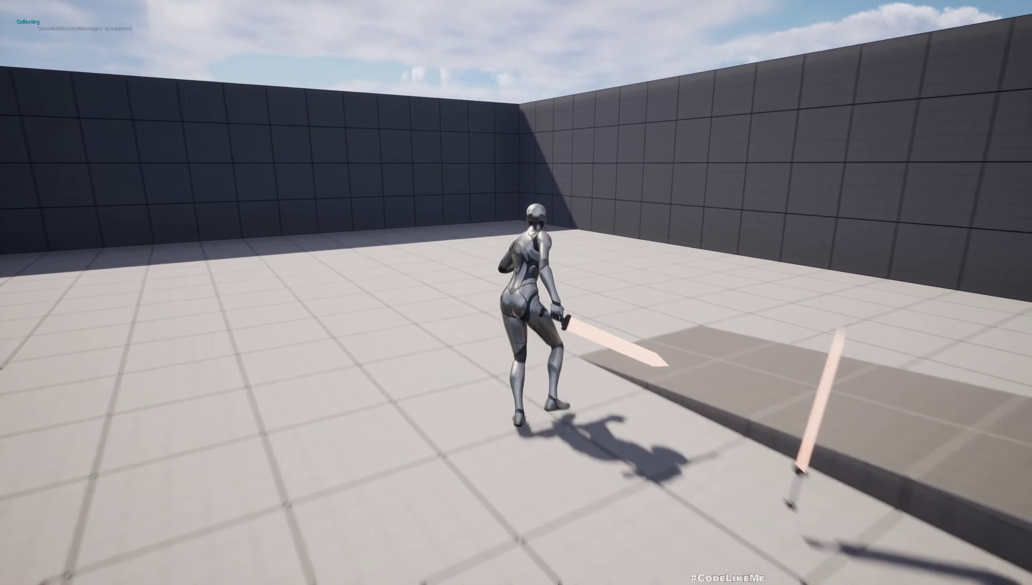
key(w)
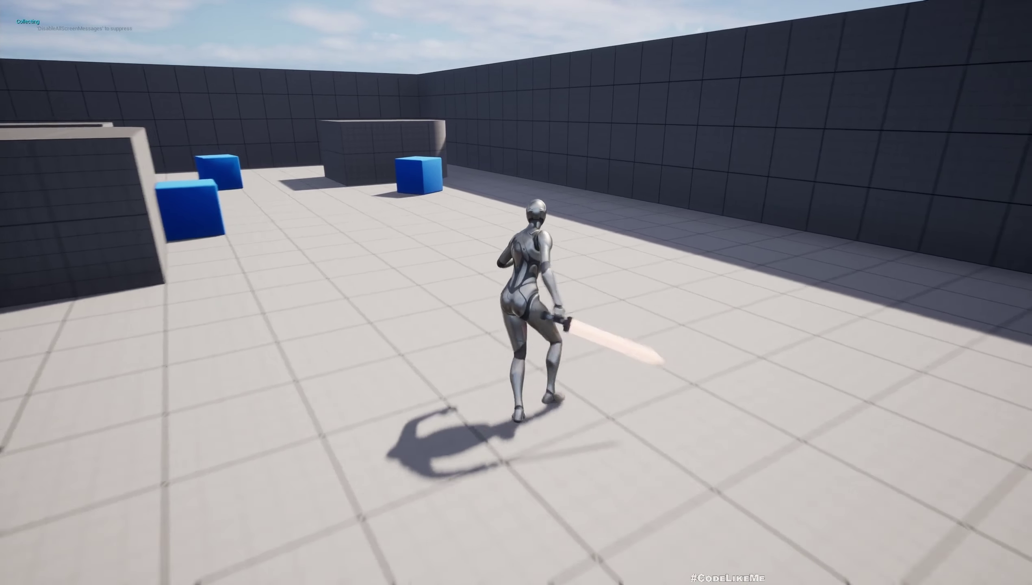
key(w)
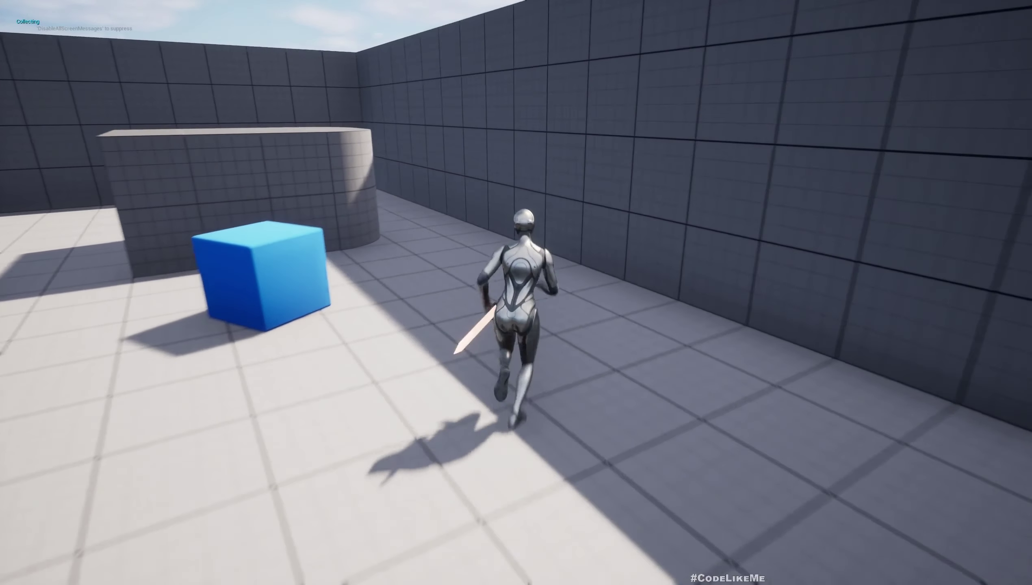
key(w)
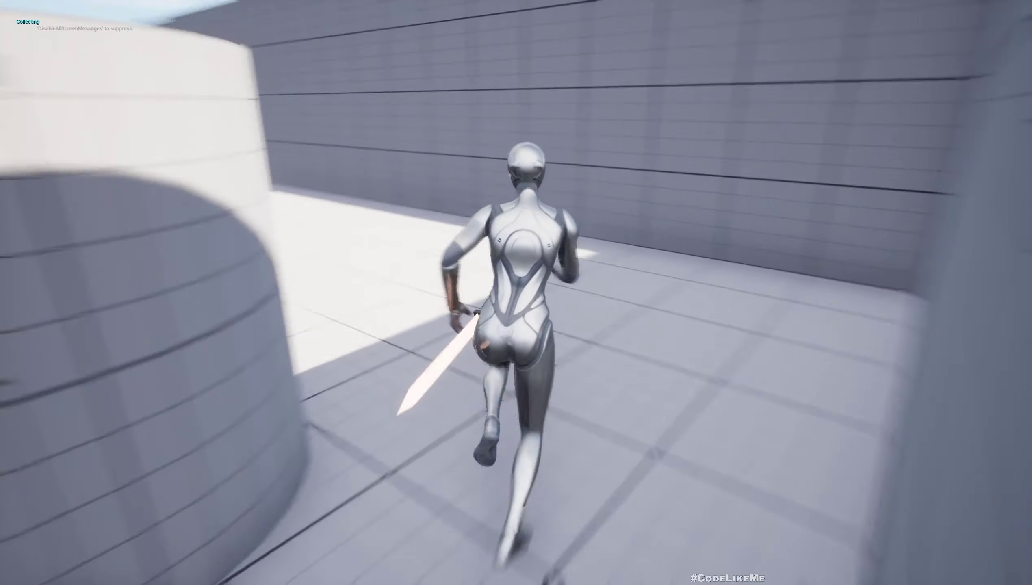
key(w)
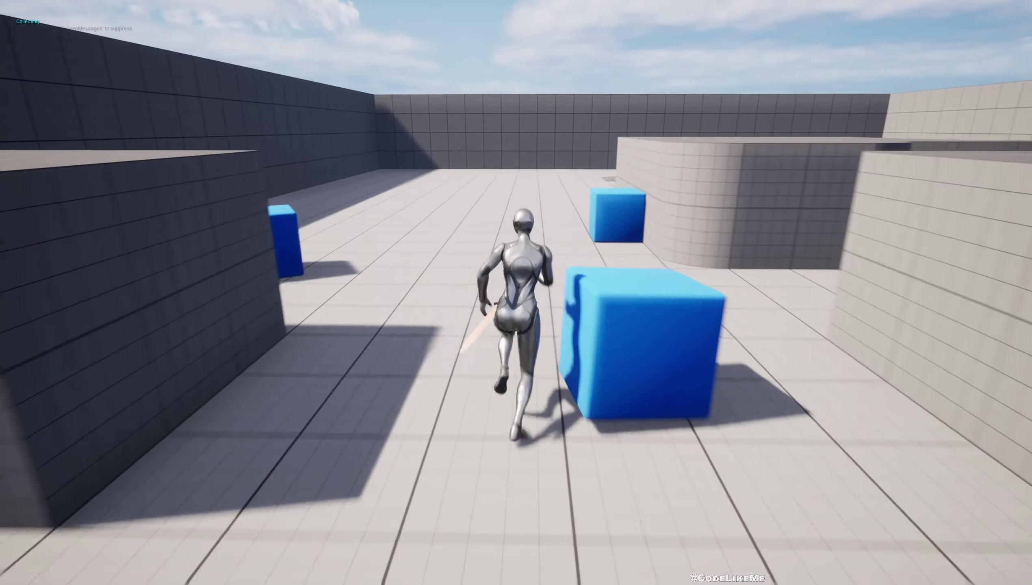
key(w)
key(e)
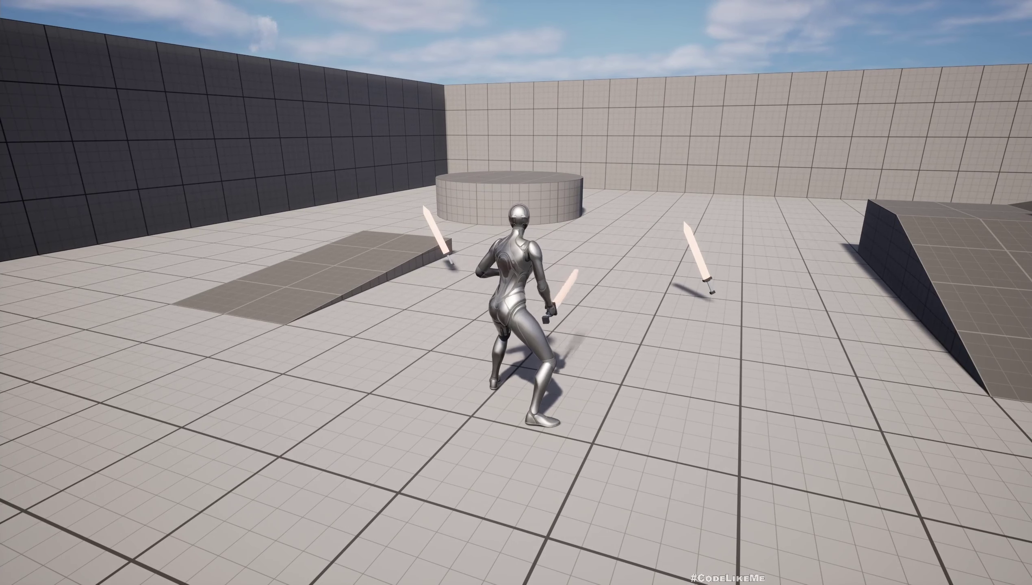
key(Escape)
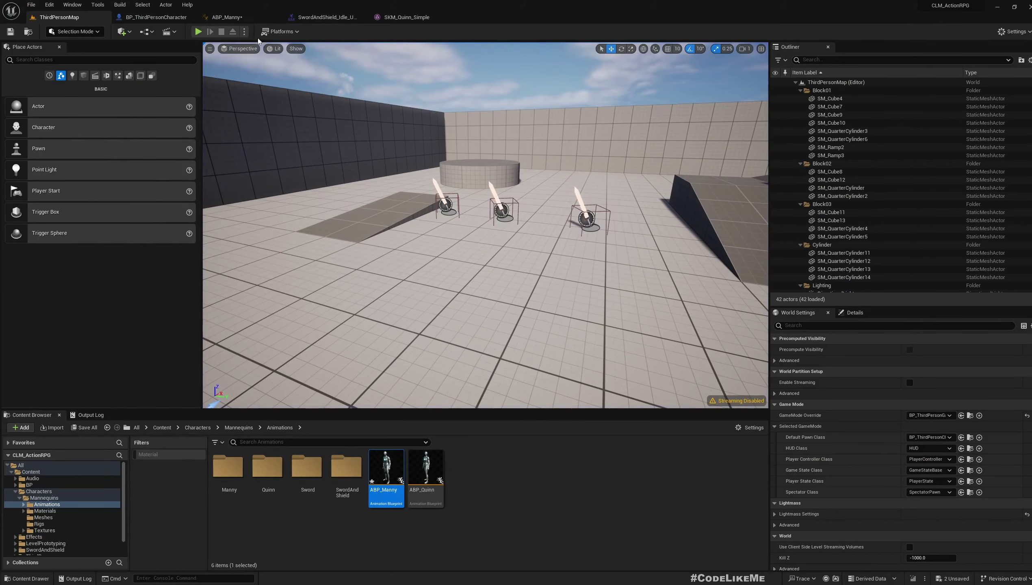
- Set the number of players to 3 with net mode Play As Listen Server, and start the multiplayer preview
click(244, 32)
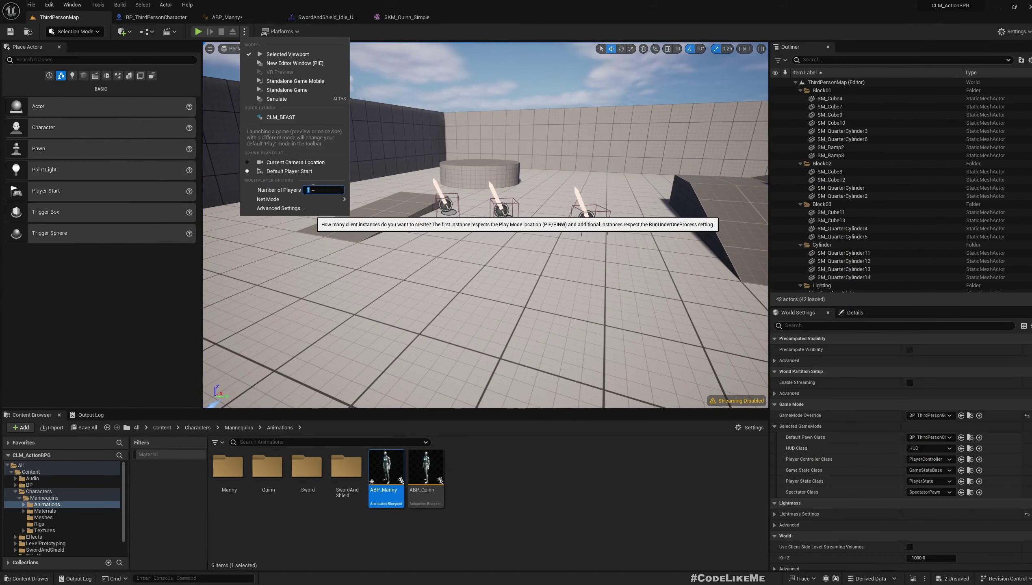
mouse_move(311, 199)
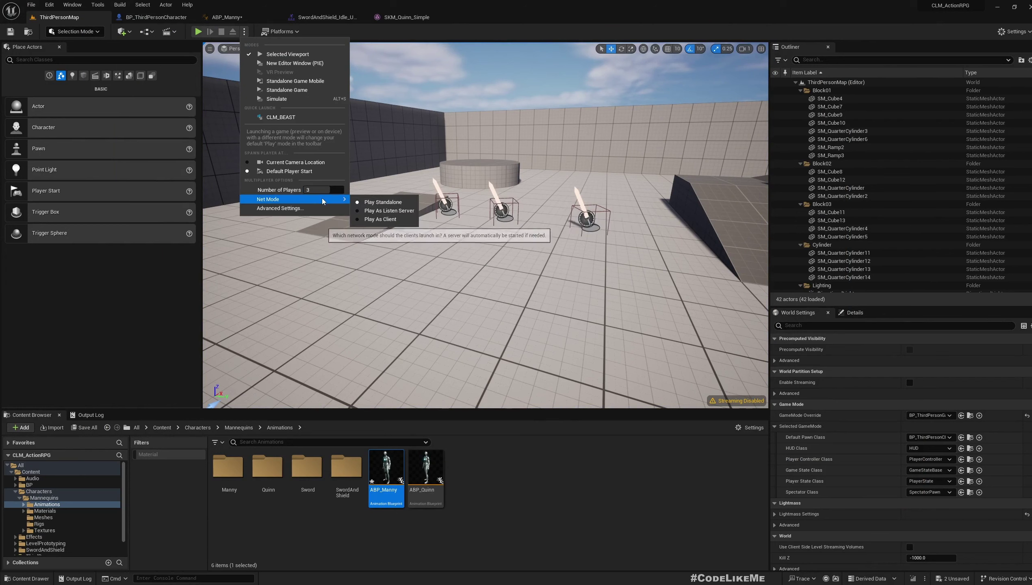
click(387, 218)
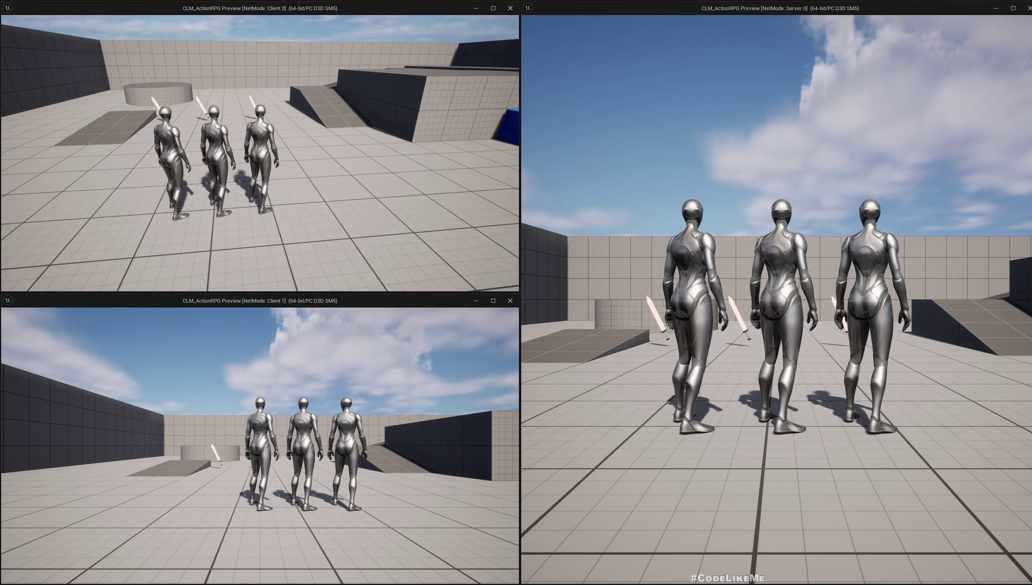
- Test collecting, equipping and unequipping the sword on the running Client 2 character, and compare the animations in the server and Client 1 windows
key(w)
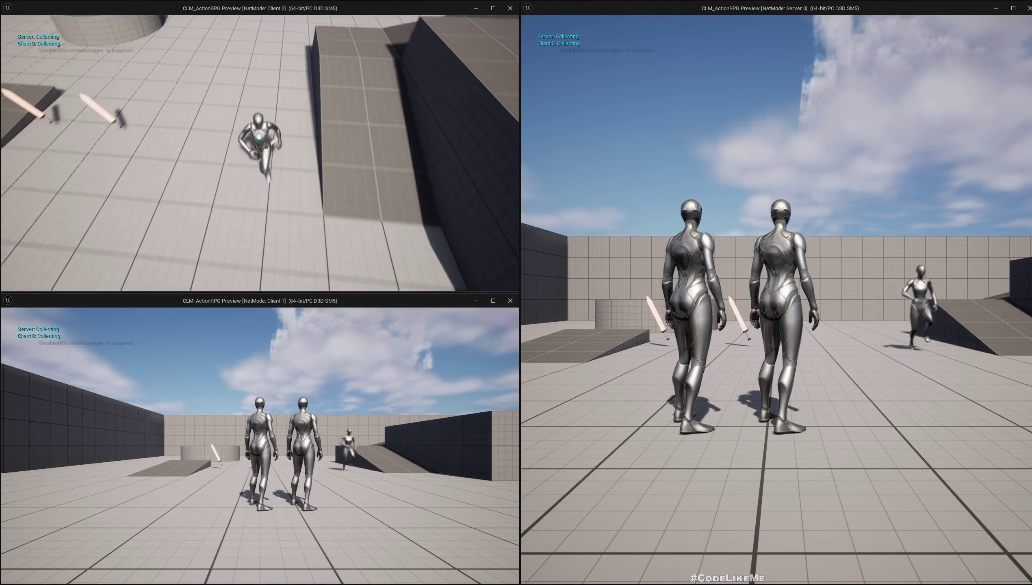
key(a)
key(w)
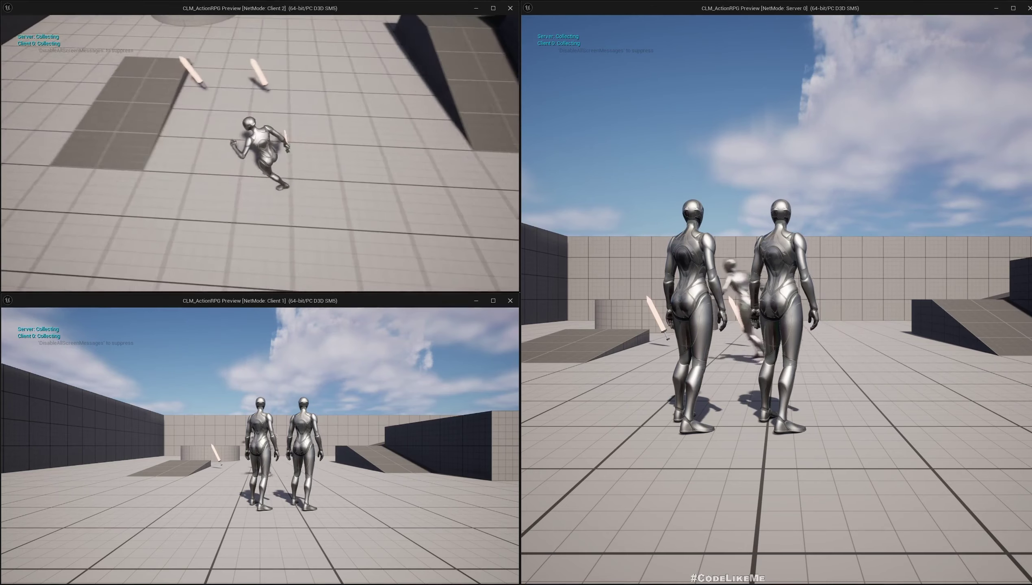
key(a)
key(s)
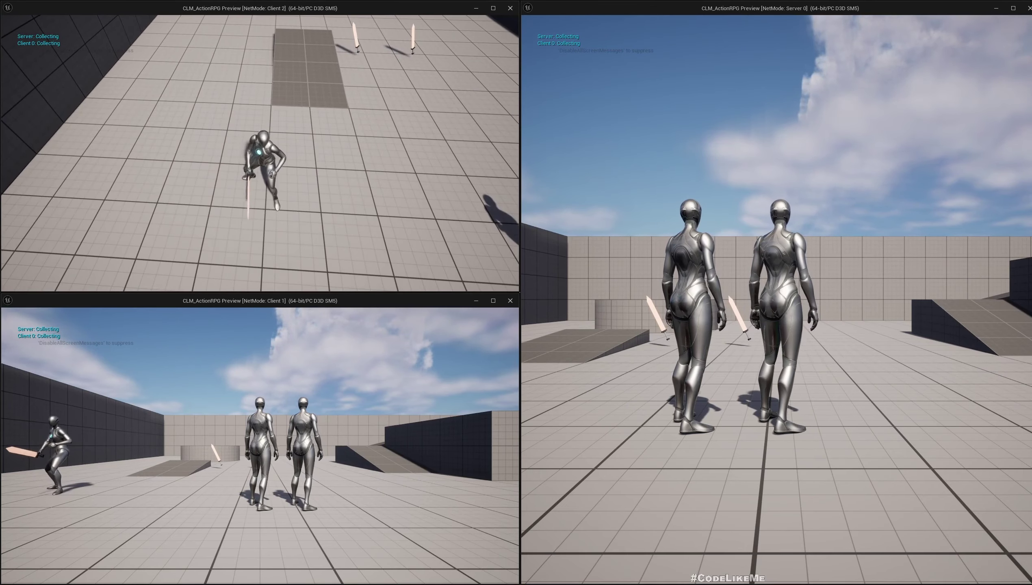
key(w)
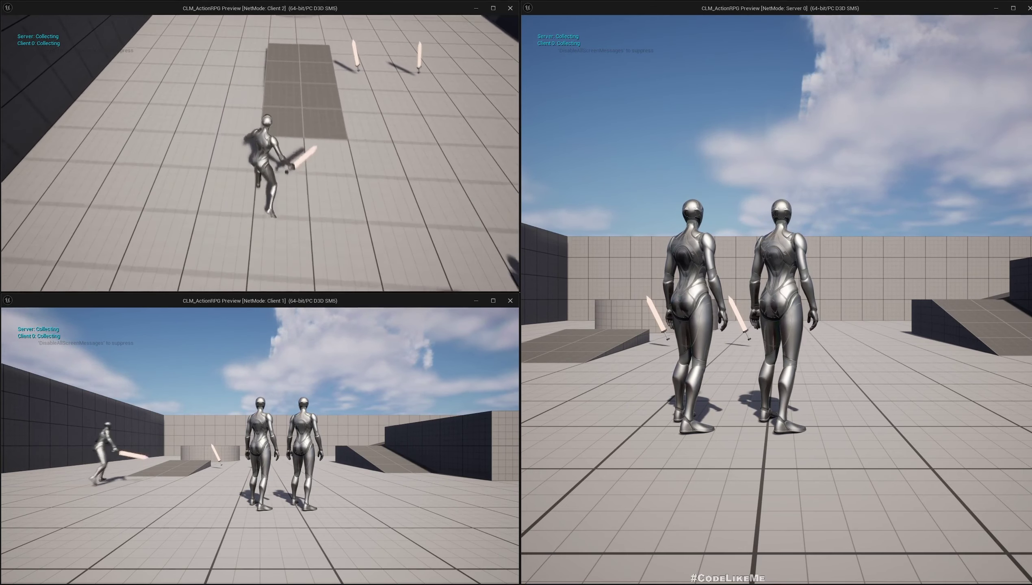
key(w)
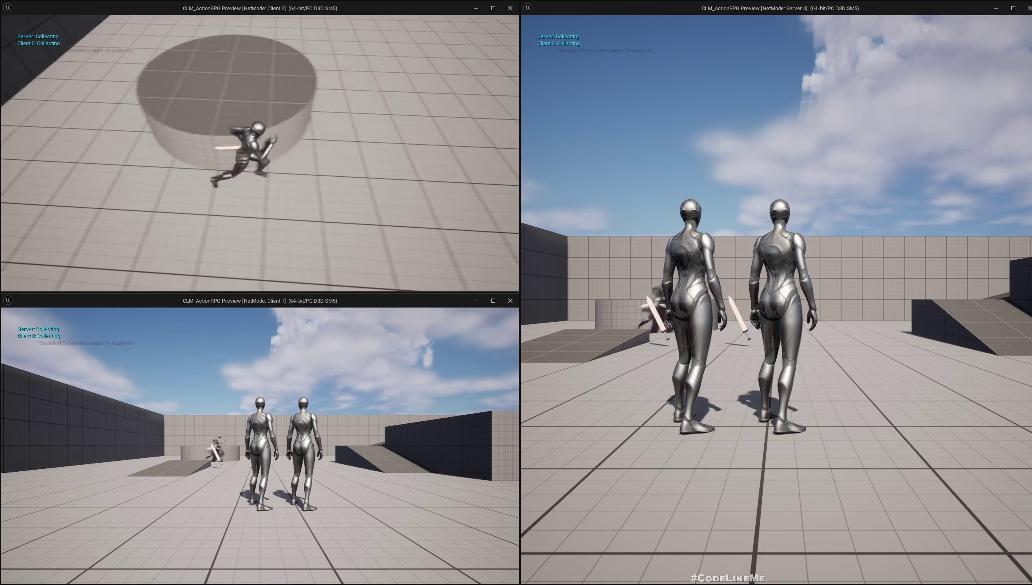
key(s)
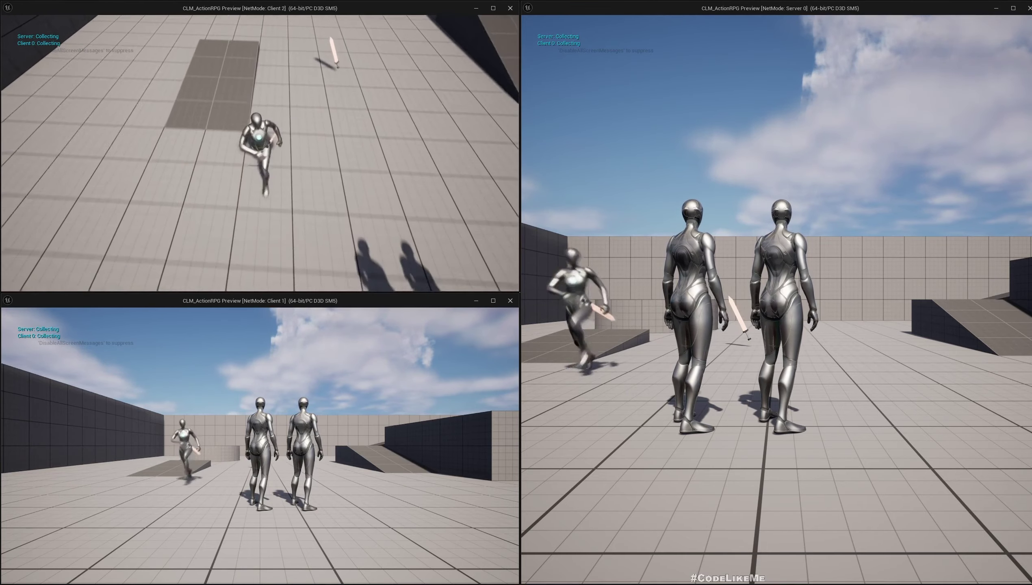
key(w)
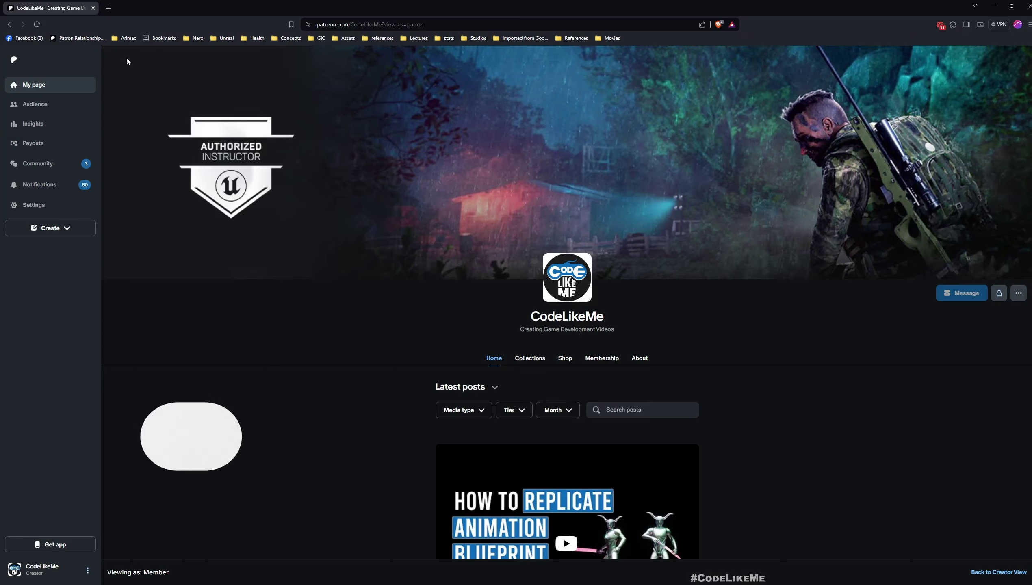
- Switch to the CodeLikeMe Patreon page in the browser and look through its latest tutorial posts and their project file links
scroll(395, 267, down, 15)
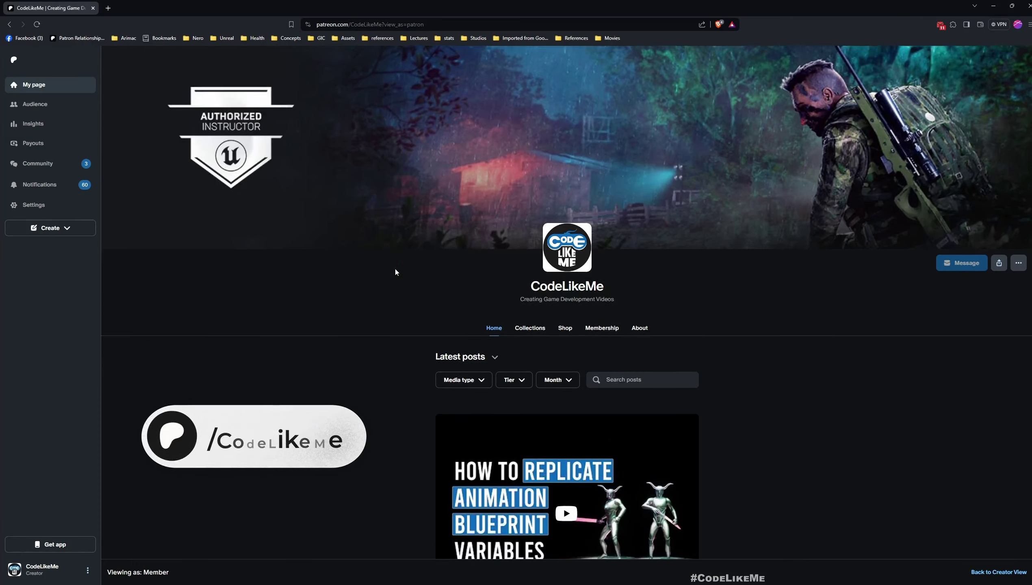
scroll(406, 246, down, 20)
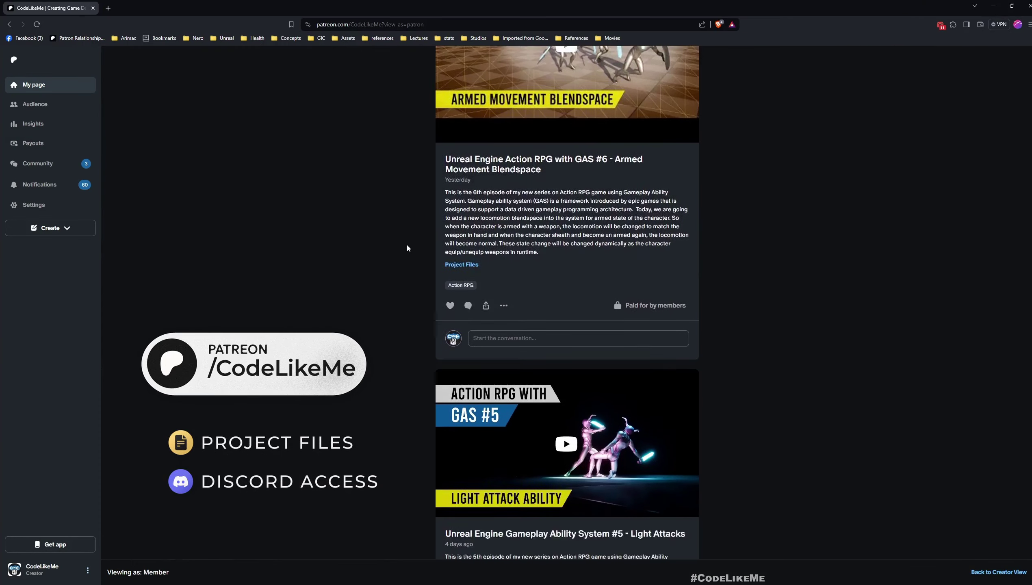
scroll(408, 248, down, 20)
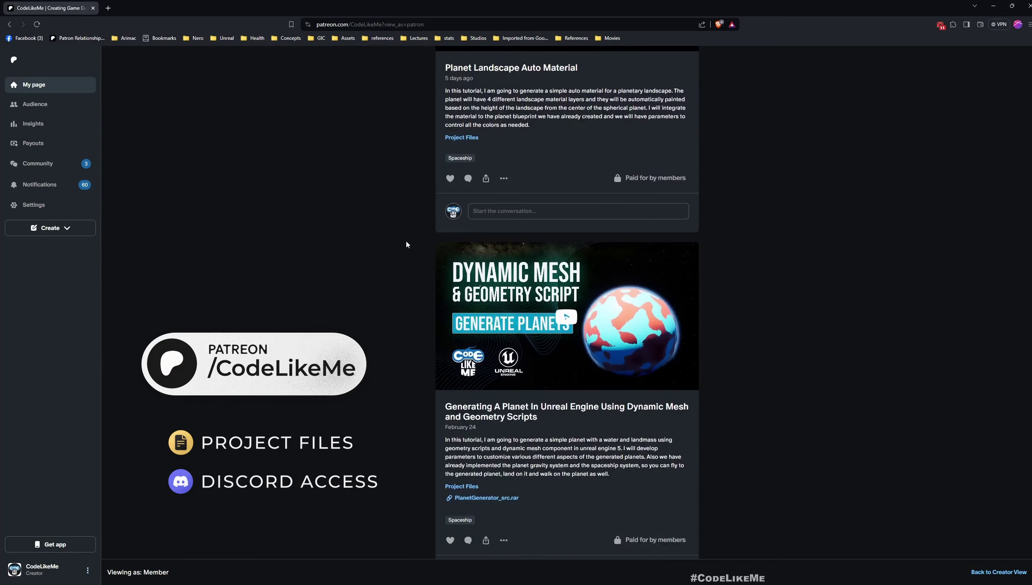
scroll(357, 230, down, 20)
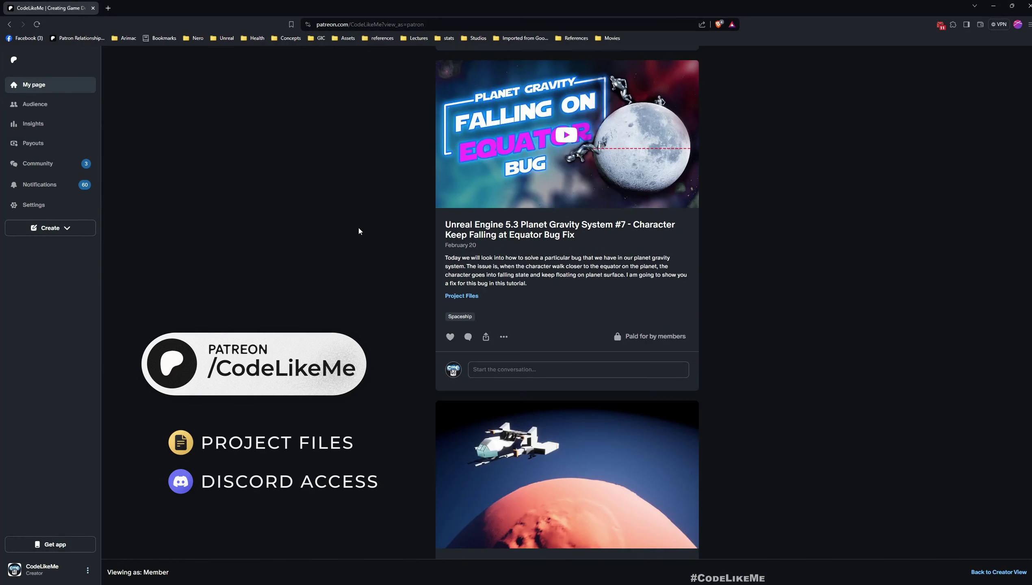
scroll(360, 231, down, 20)
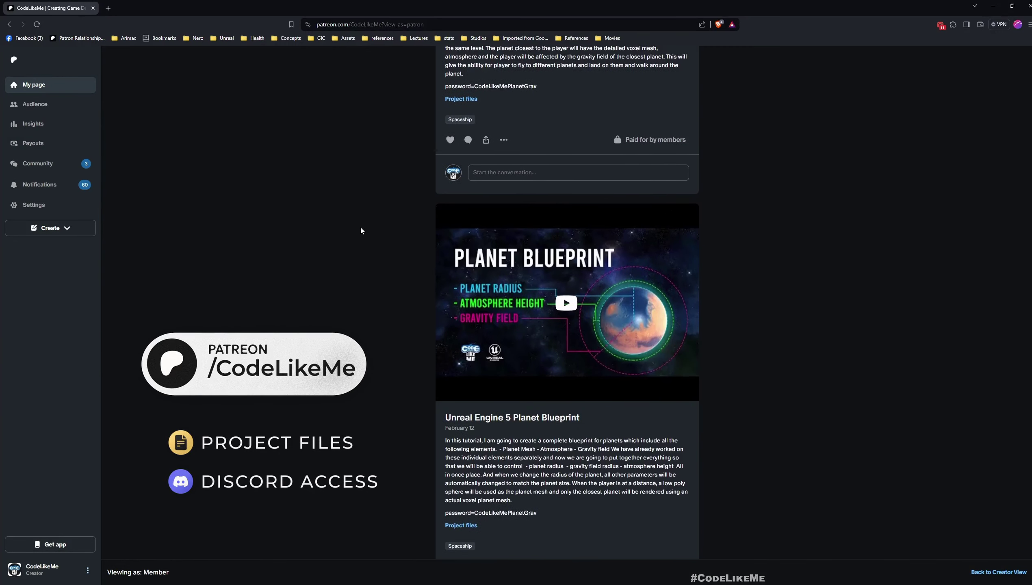
scroll(361, 243, down, 20)
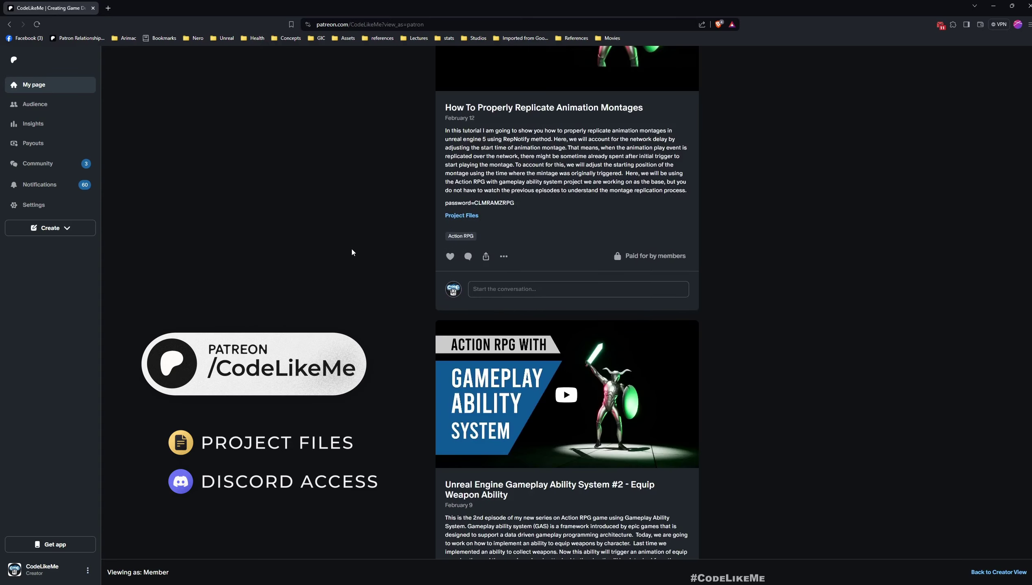
scroll(345, 260, down, 6)
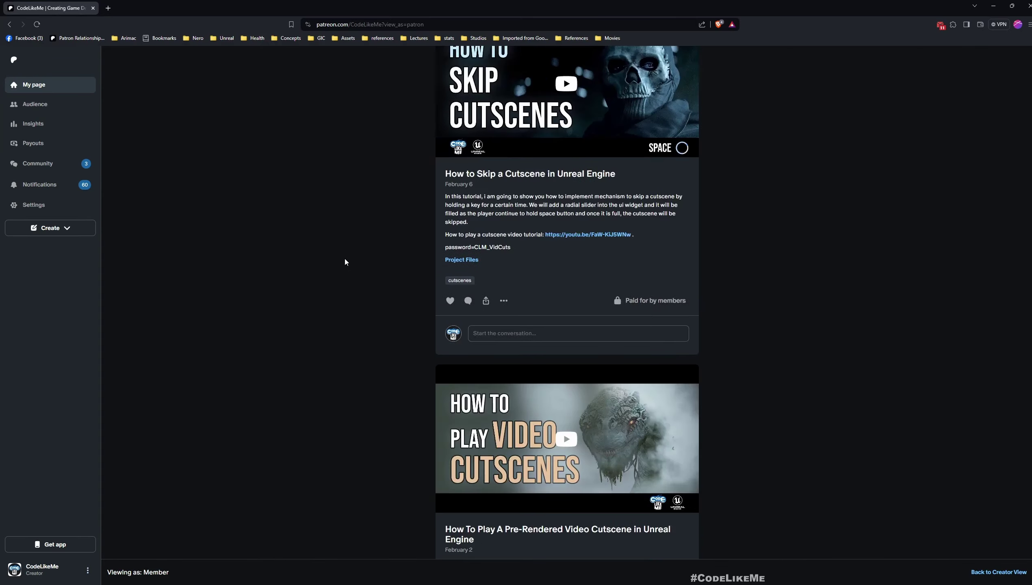